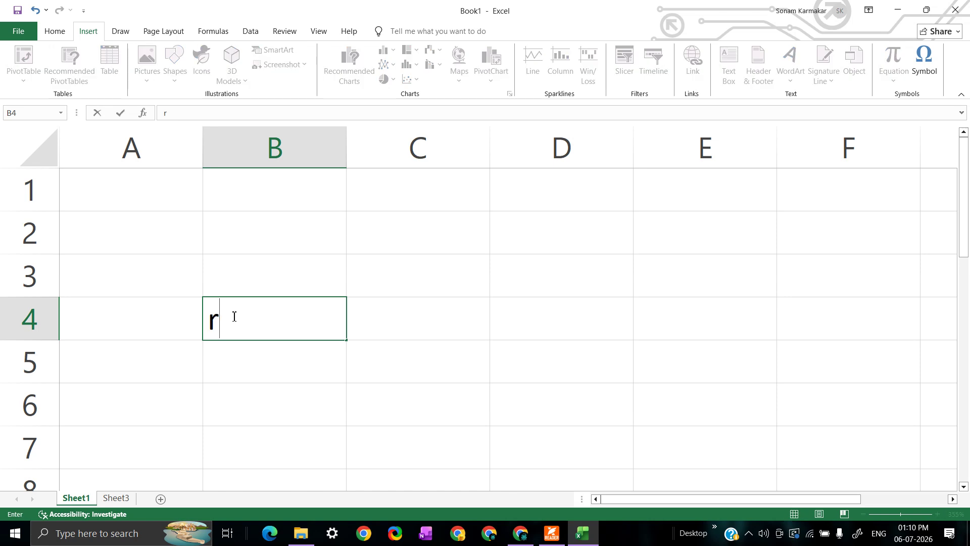
# Enter a first name in cell B4.
pyautogui.write('ahul')
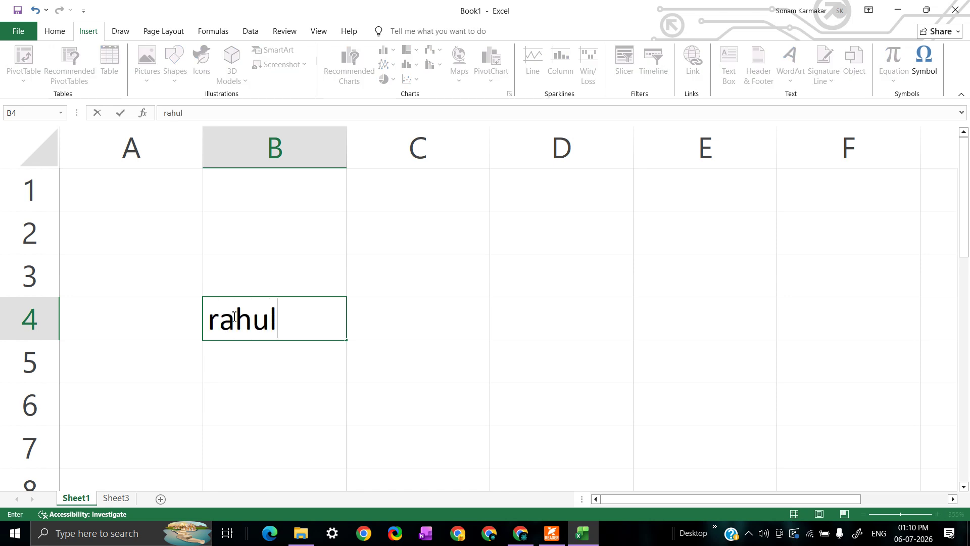
pyautogui.press('Return')
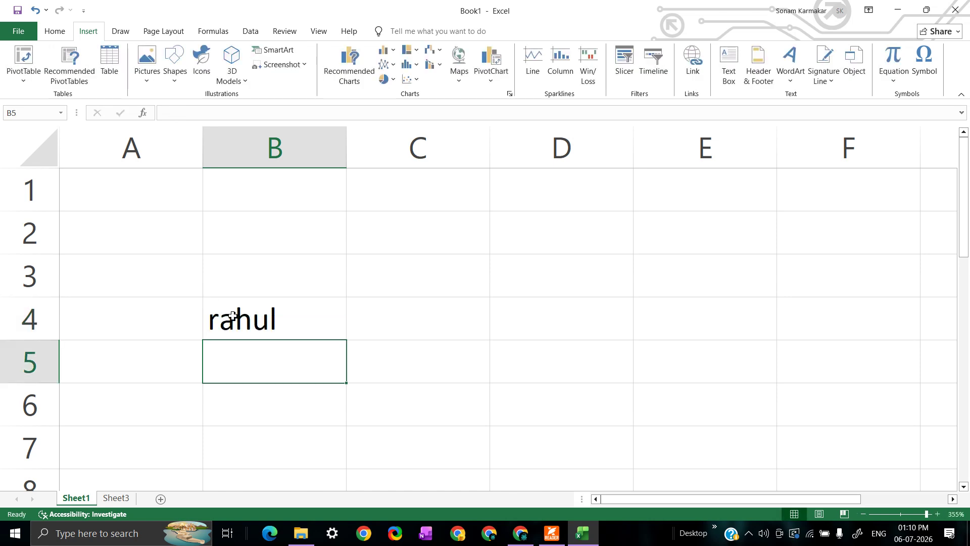
pyautogui.press('BackSpace')
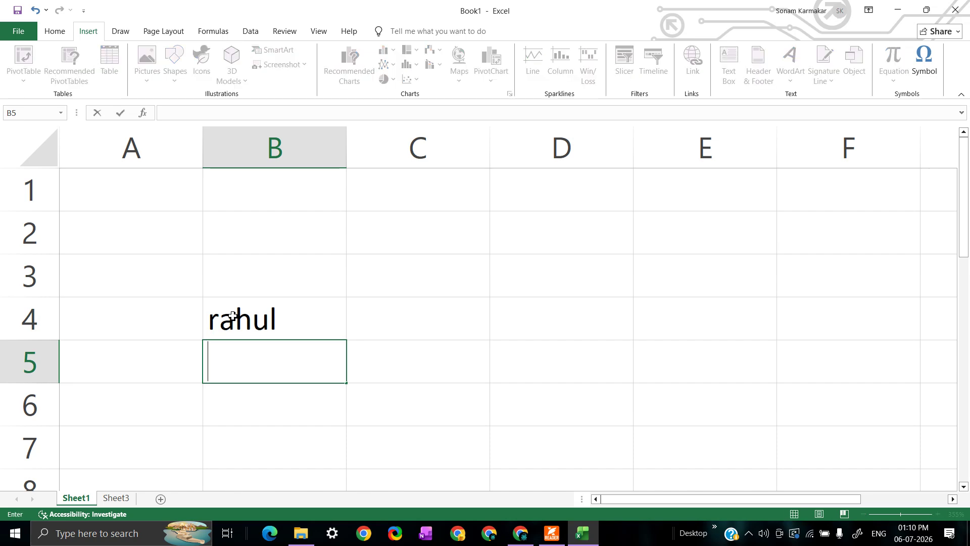
pyautogui.click(283, 327)
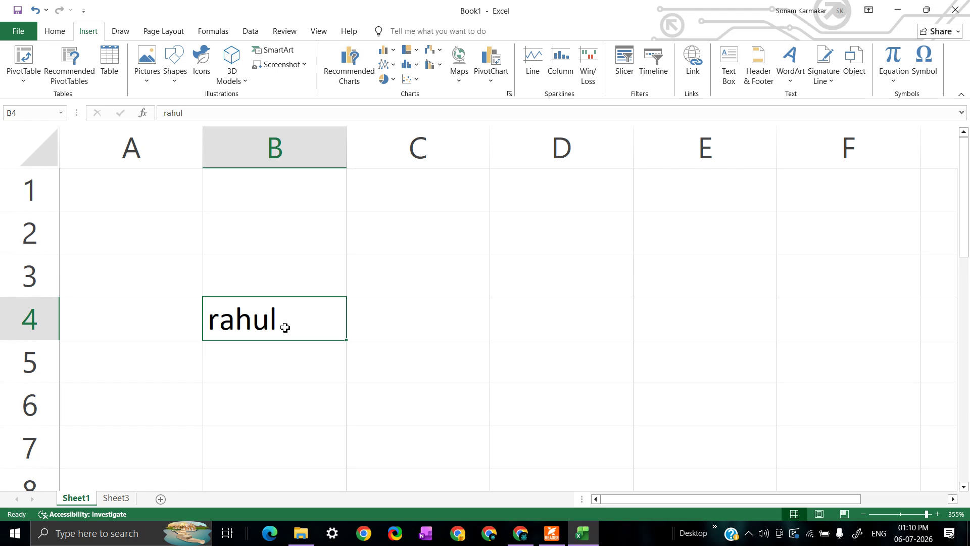
# Add a second first name on a new line within cell B4 using a line break.
pyautogui.doubleClick(286, 328)
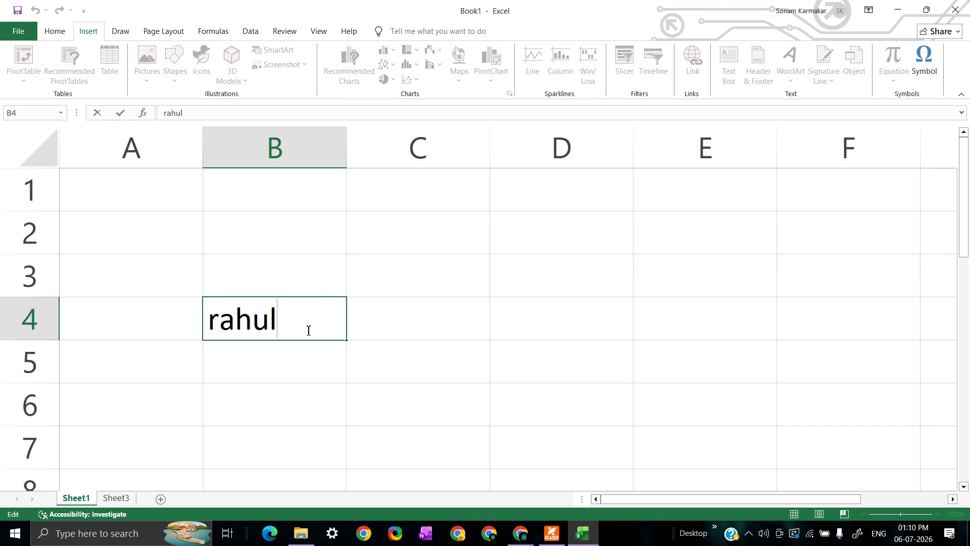
pyautogui.hotkey('alt', 'Return')
pyautogui.write('pr')
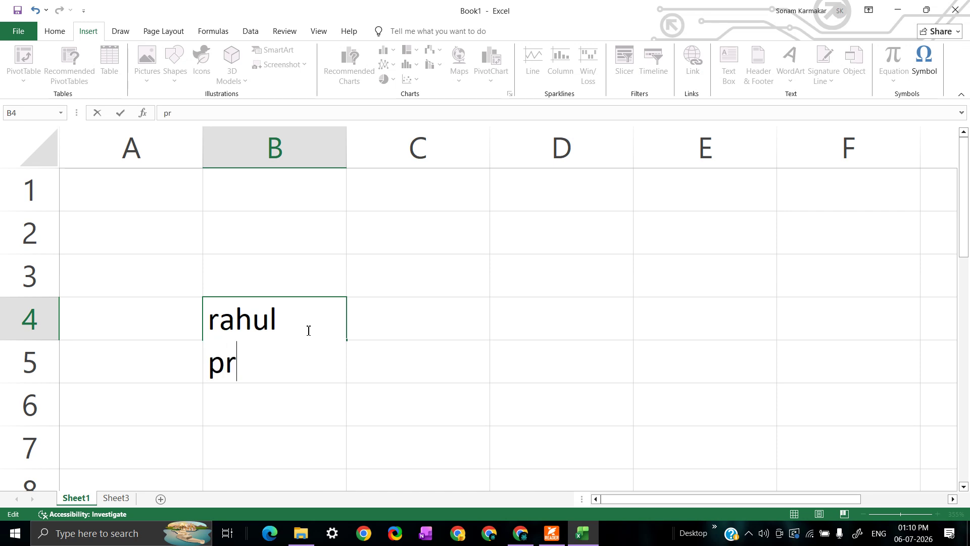
pyautogui.write('iya')
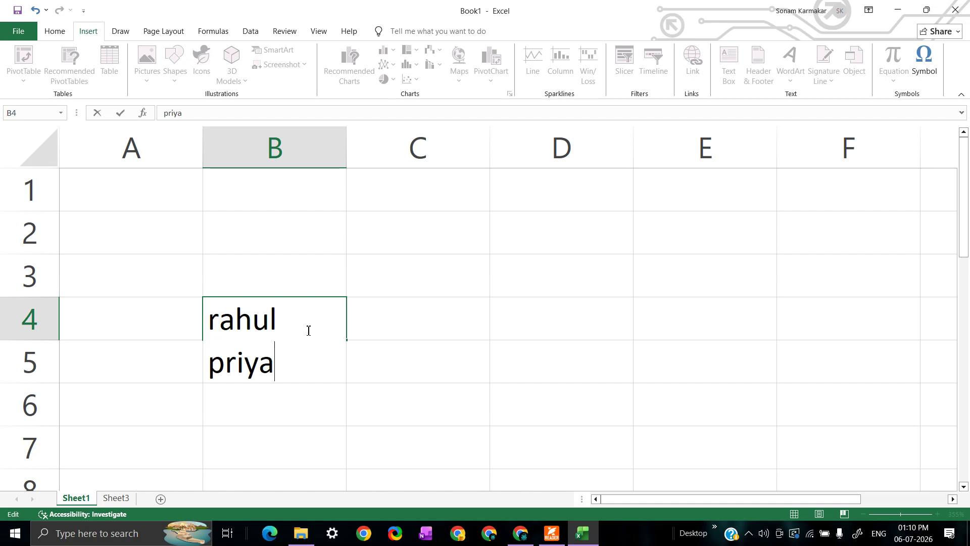
pyautogui.click(361, 452)
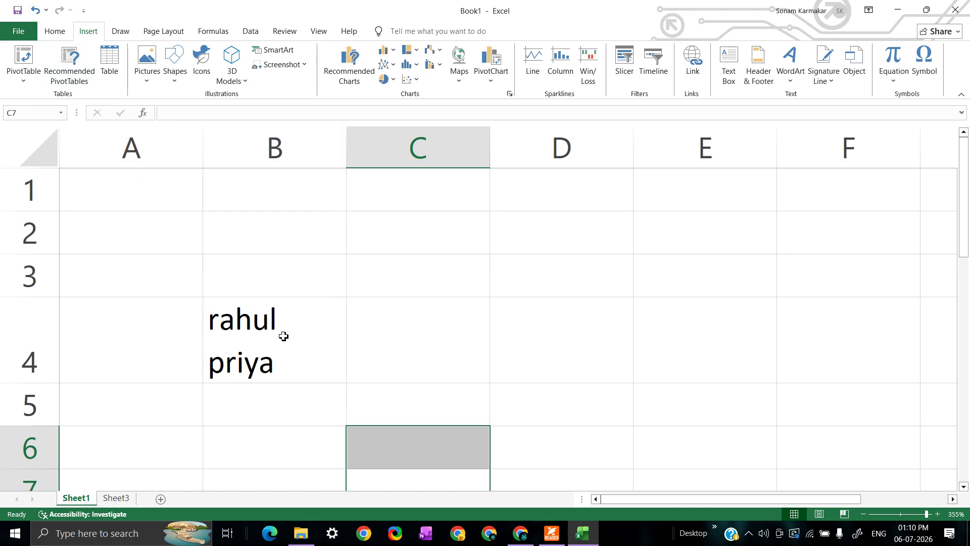
pyautogui.click(430, 336)
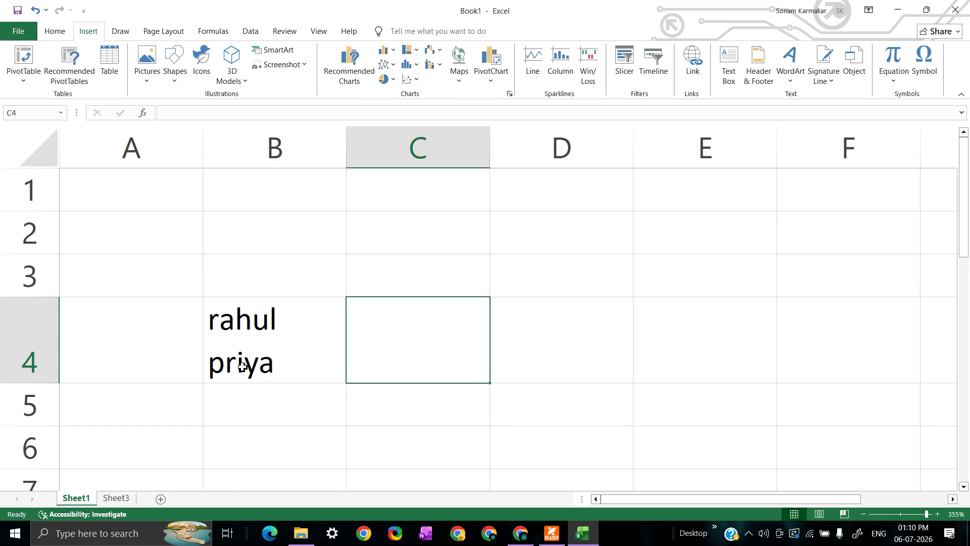
# Switch to the scanned PDF in Foxit and examine the Auto Fill section and its January–December example.
pyautogui.click(552, 533)
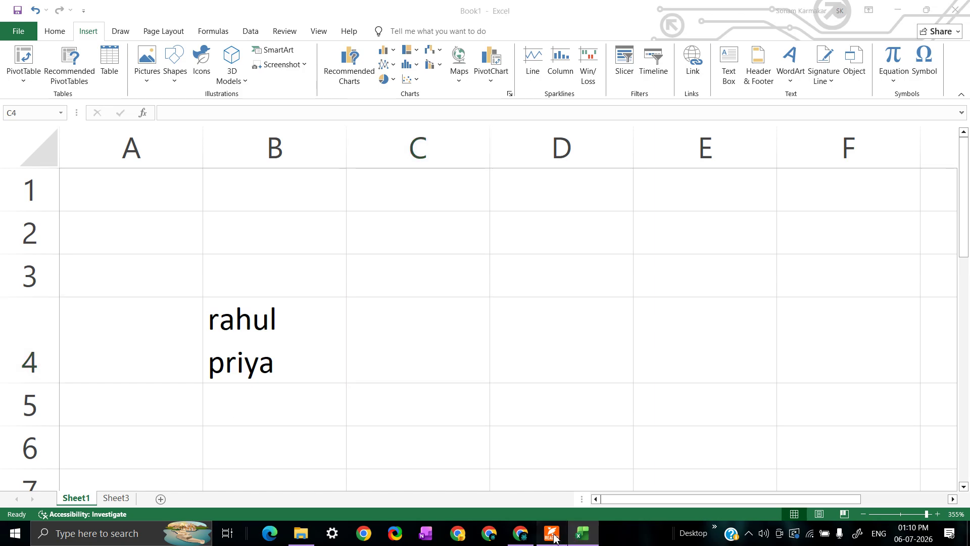
pyautogui.scroll(-5, 343, 392)
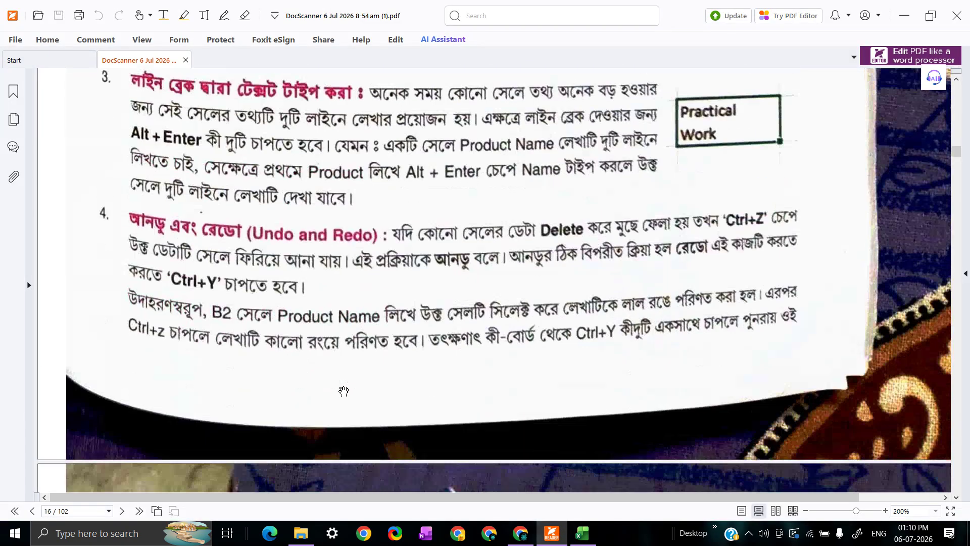
pyautogui.scroll(-5, 344, 392)
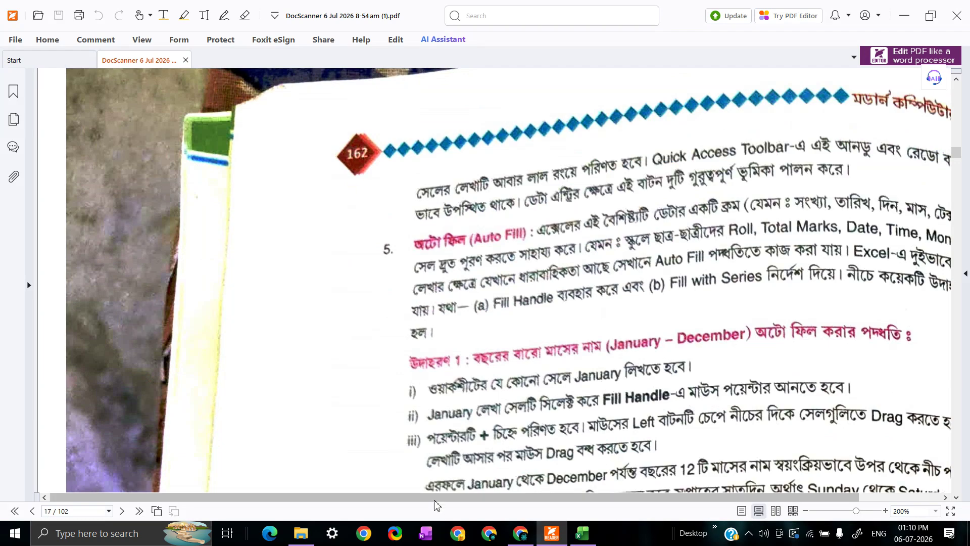
pyautogui.moveTo(438, 500); pyautogui.dragTo(530, 506)
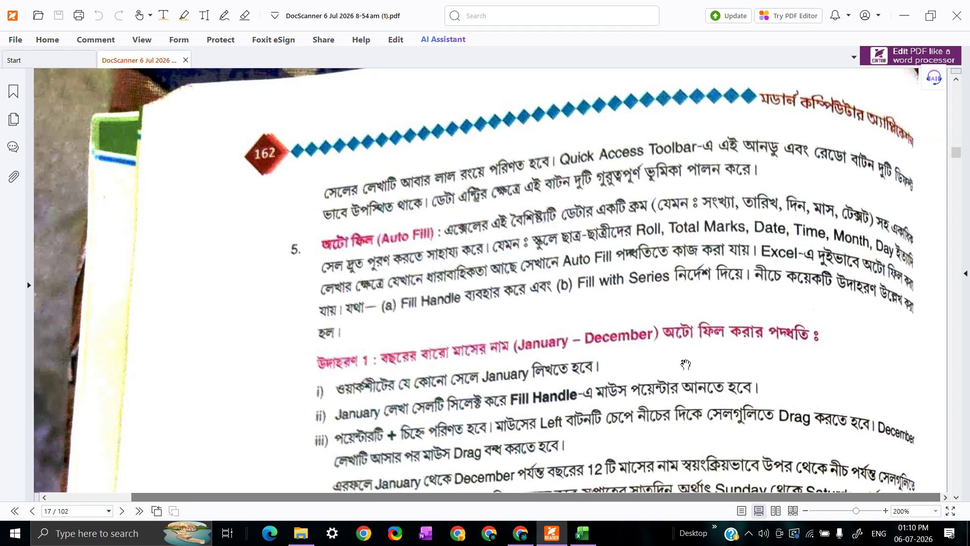
pyautogui.scroll(-2, 686, 363)
pyautogui.scroll(-1, 685, 364)
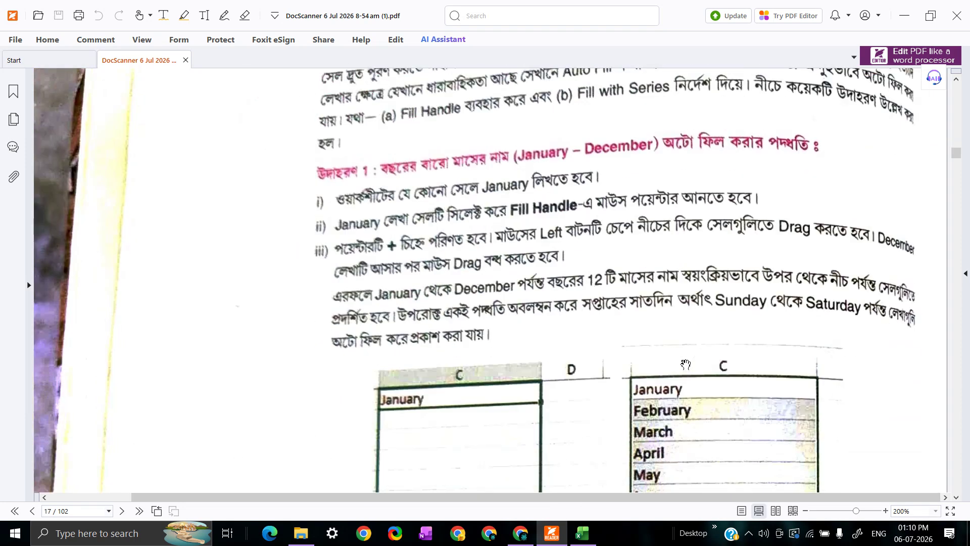
pyautogui.scroll(3, 686, 364)
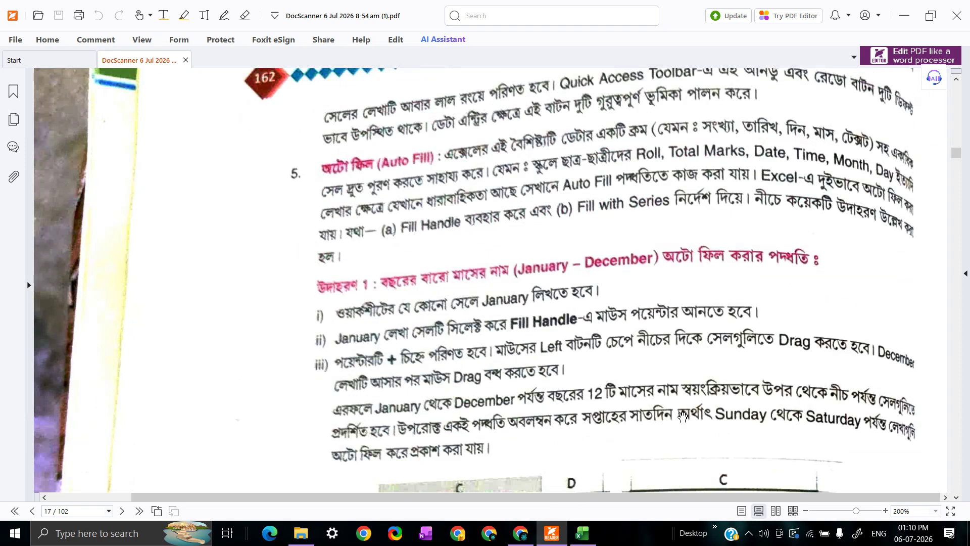
# Switch back to Excel and undo the text entries in cell B4.
pyautogui.click(579, 523)
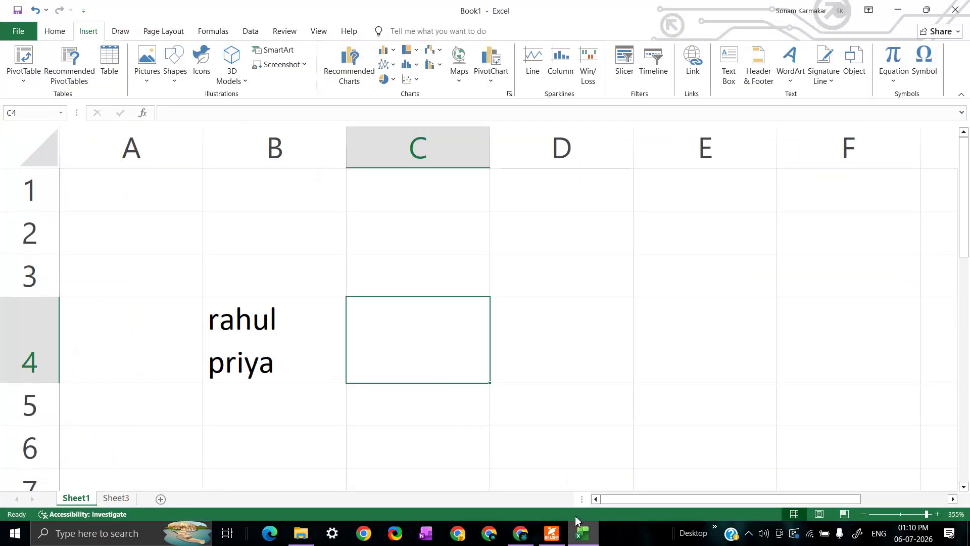
pyautogui.click(31, 11)
pyautogui.click(31, 12)
pyautogui.click(30, 12)
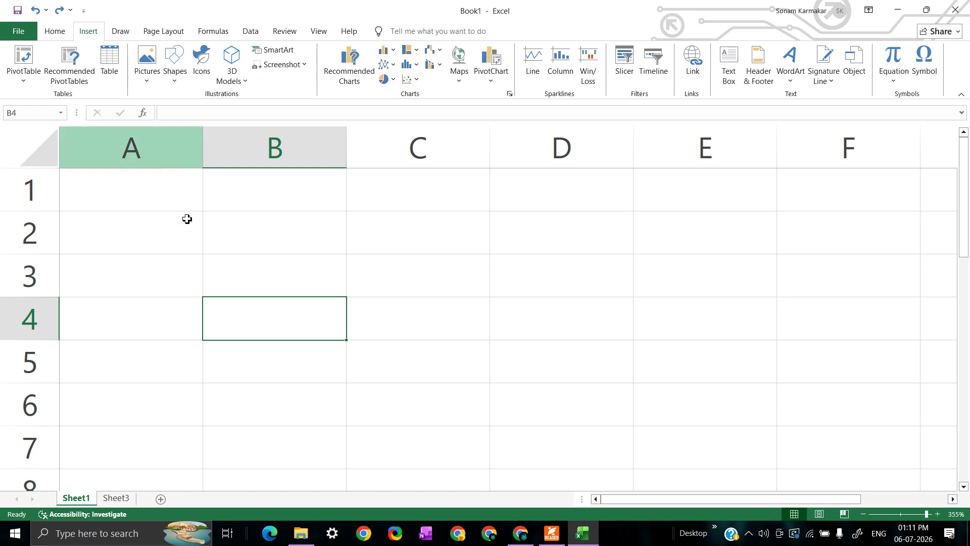
# Enter JANUARY in cell A1.
pyautogui.click(130, 188)
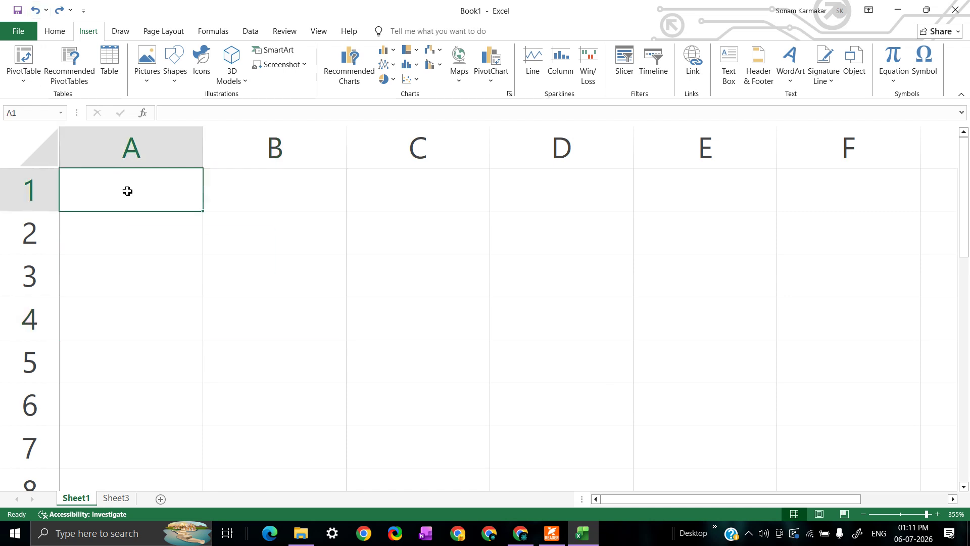
pyautogui.write('JANU')
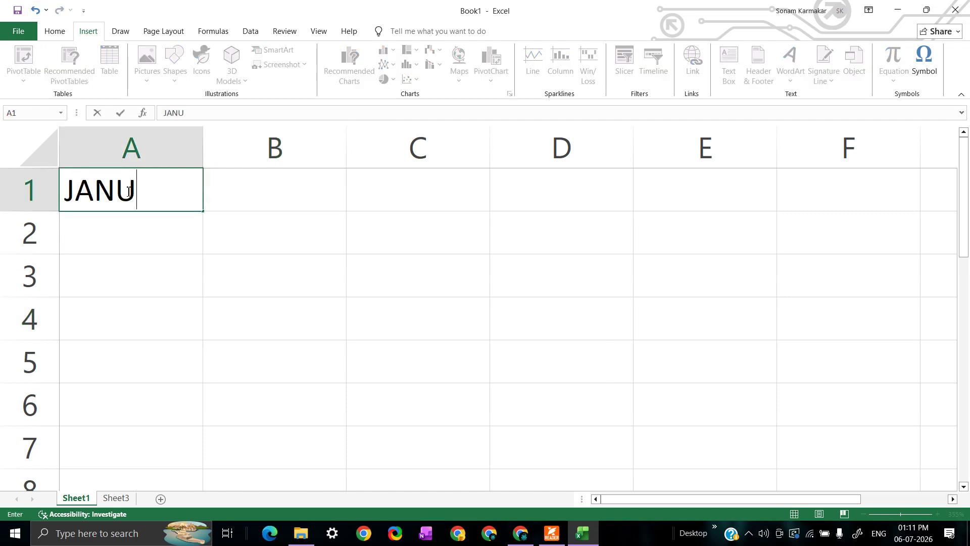
pyautogui.write('ARY')
pyautogui.click(186, 256)
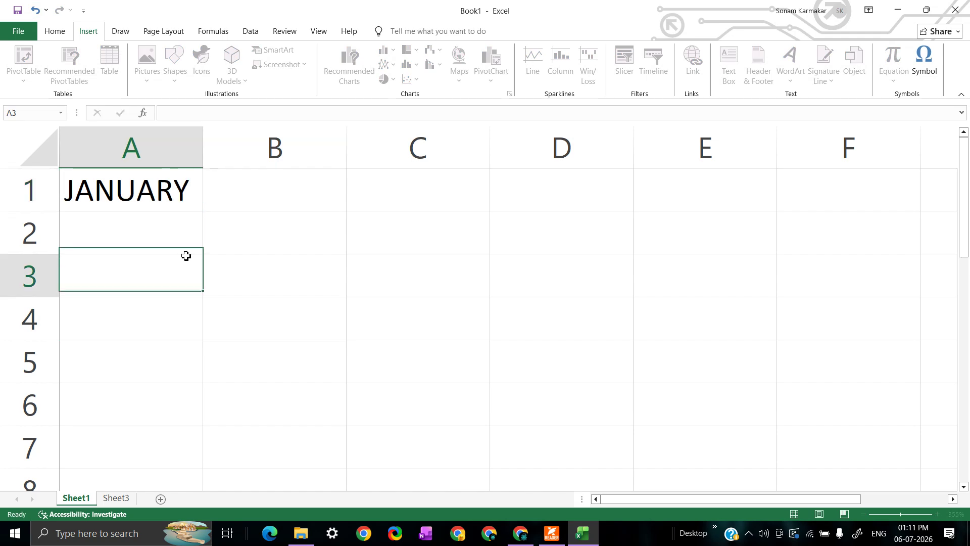
pyautogui.click(183, 240)
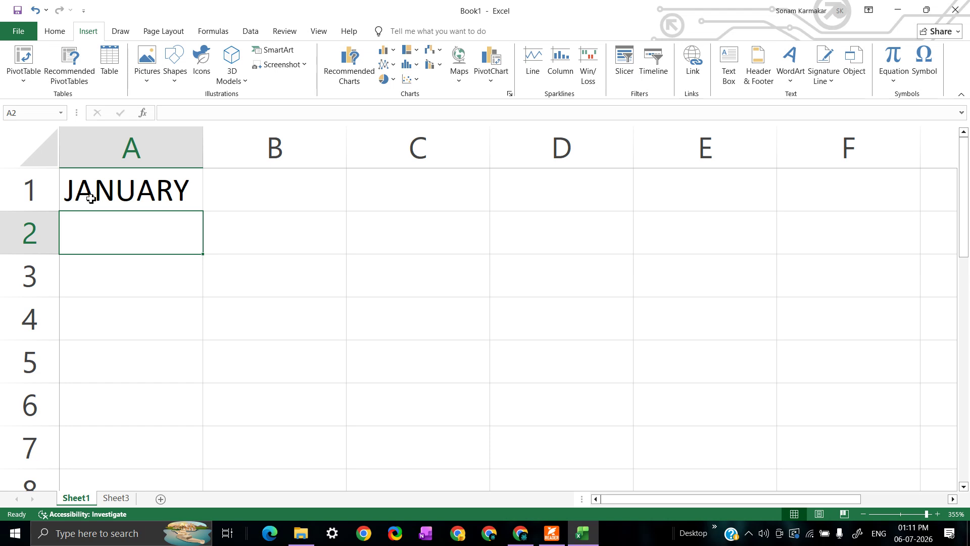
# Auto-fill the month names from A1 down to DECEMBER in A12.
pyautogui.click(122, 199)
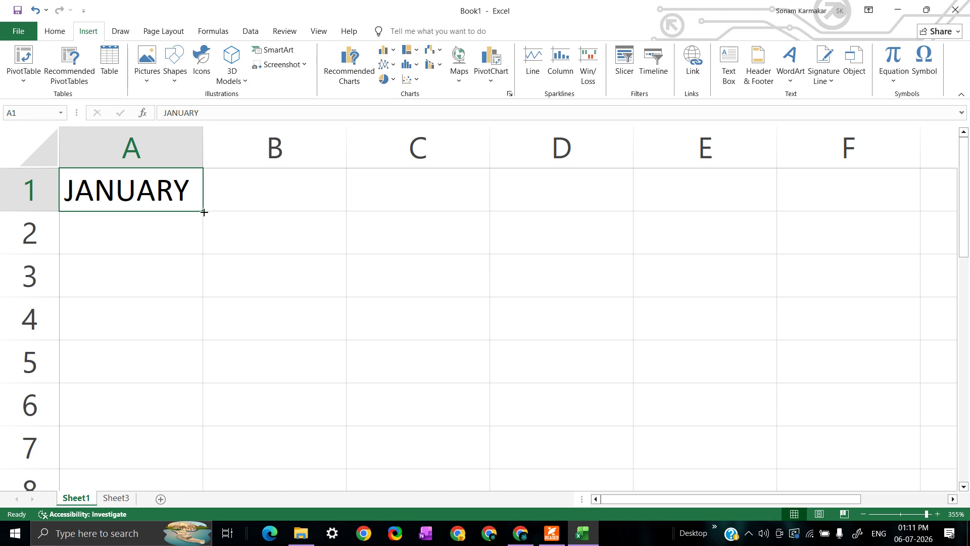
pyautogui.moveTo(204, 212); pyautogui.dragTo(187, 456)
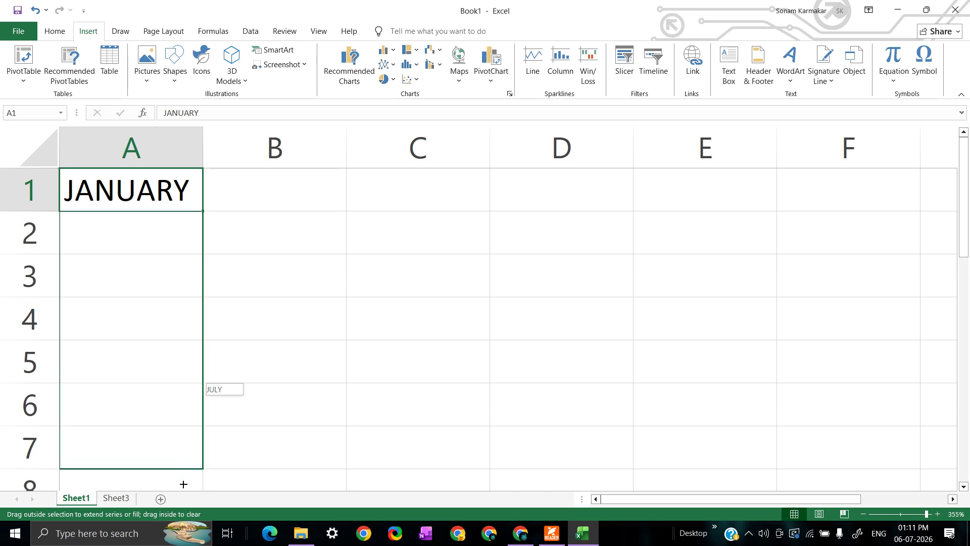
pyautogui.moveTo(183, 491); pyautogui.dragTo(201, 411)
pyautogui.click(256, 393)
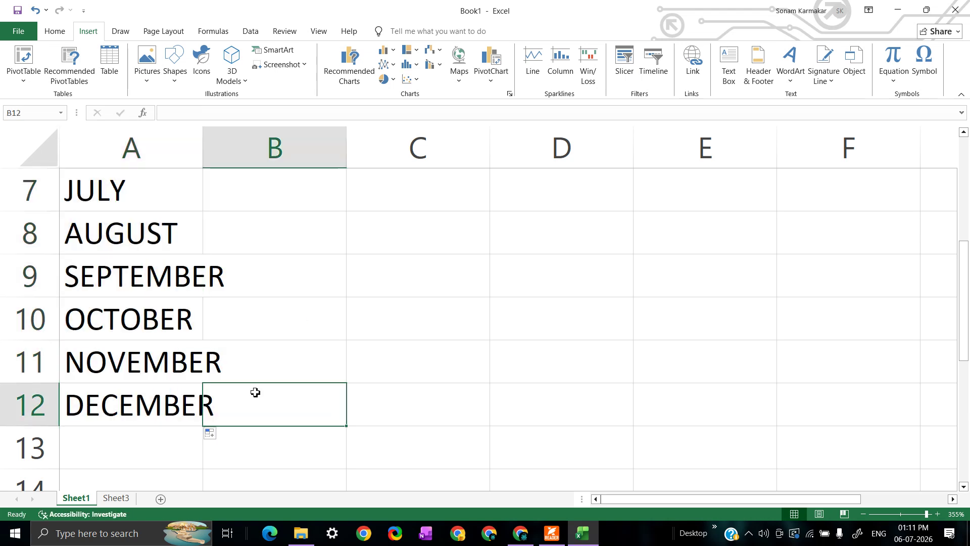
pyautogui.scroll(2, 358, 374)
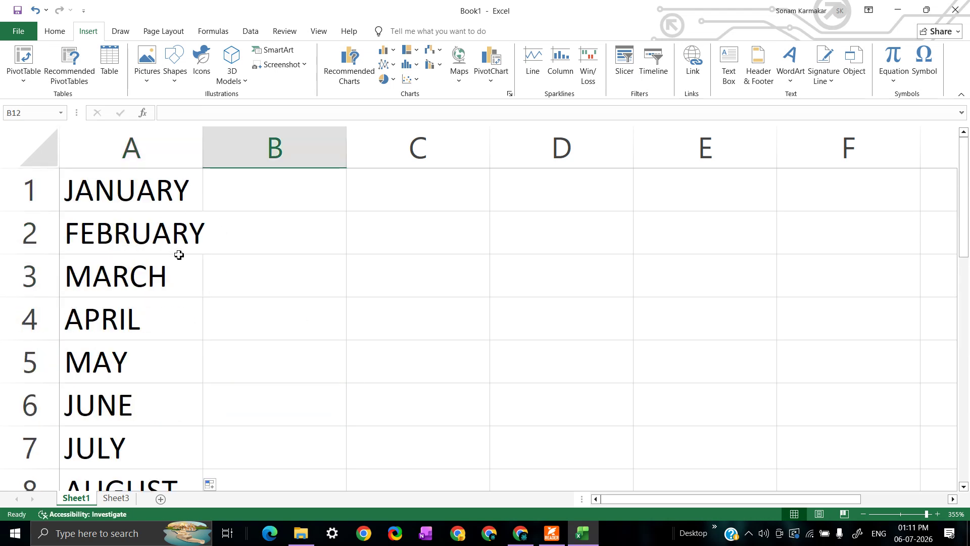
pyautogui.click(188, 201)
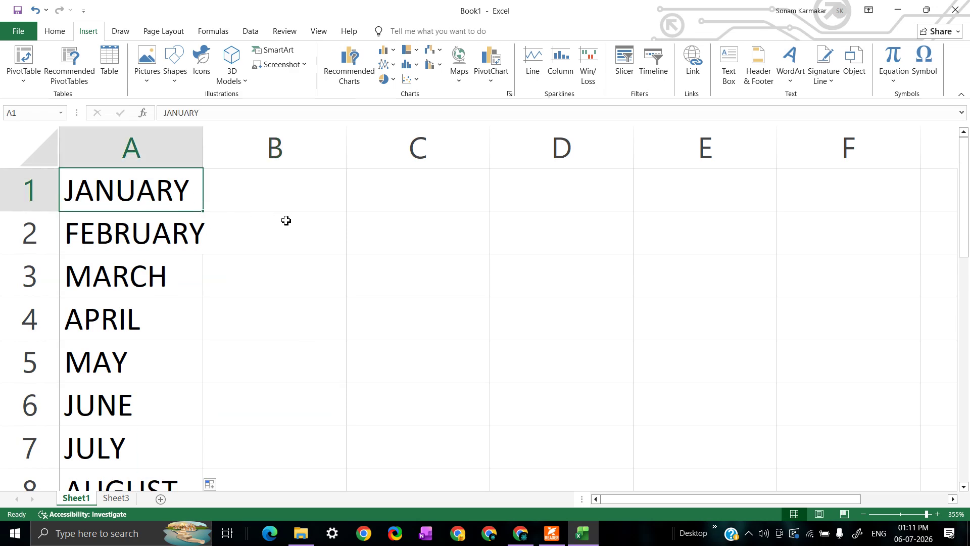
pyautogui.moveTo(205, 214); pyautogui.dragTo(205, 214)
pyautogui.scroll(-3, 151, 275)
pyautogui.scroll(3, 138, 301)
pyautogui.scroll(1, 140, 293)
pyautogui.moveTo(551, 537)
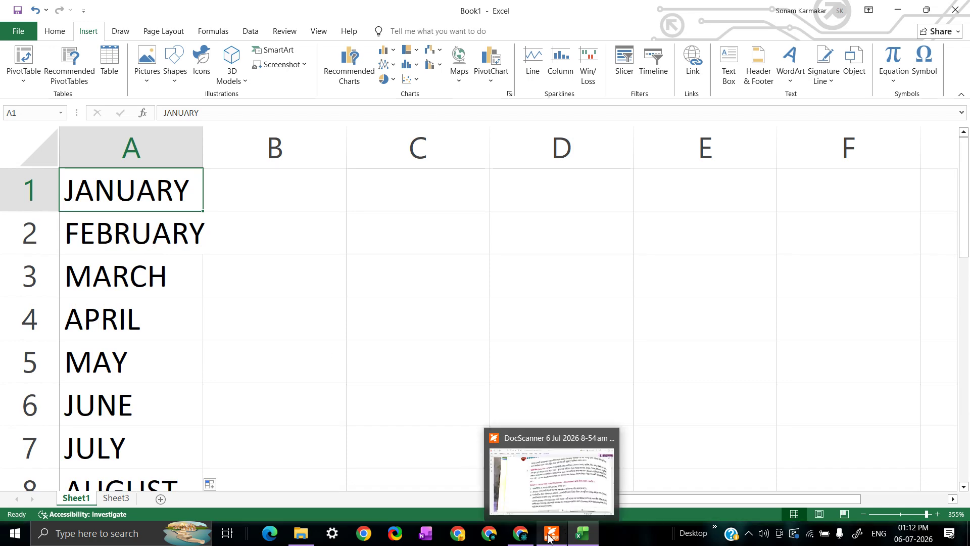
# Enter 1 in cell B1 and 2 in cell B2.
pyautogui.click(265, 191)
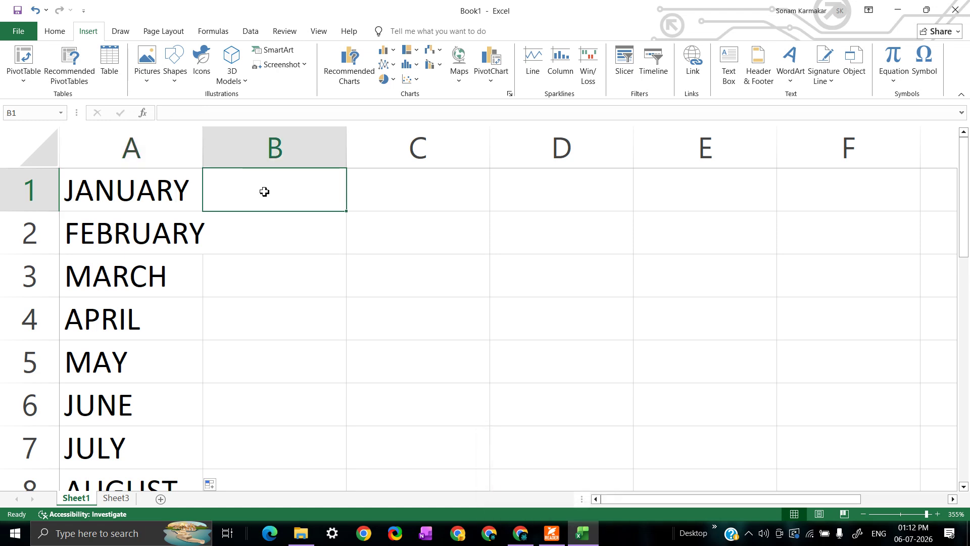
pyautogui.write('1')
pyautogui.click(290, 226)
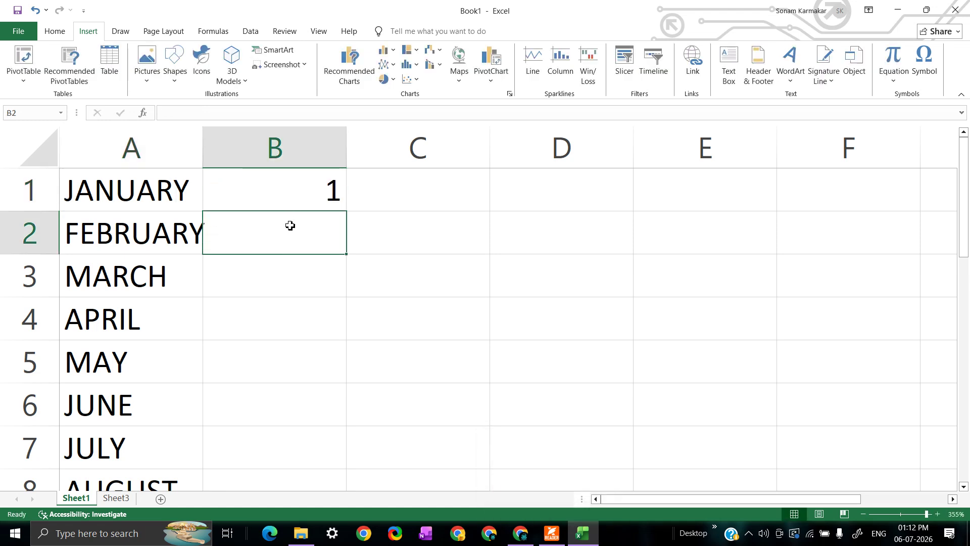
pyautogui.write('2')
# Auto-fill the number series from B1:B2 down column B to row 73.
pyautogui.click(279, 183)
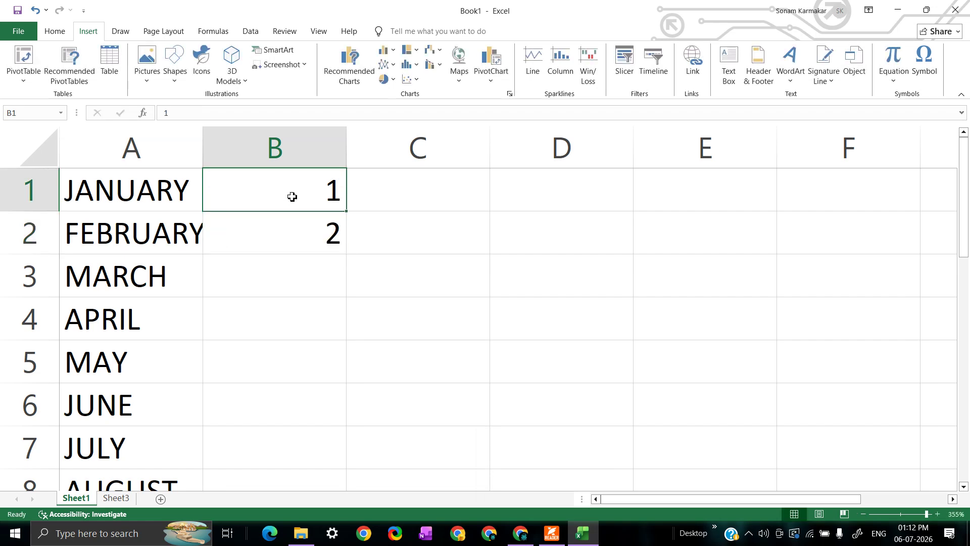
pyautogui.moveTo(278, 239); pyautogui.dragTo(278, 239)
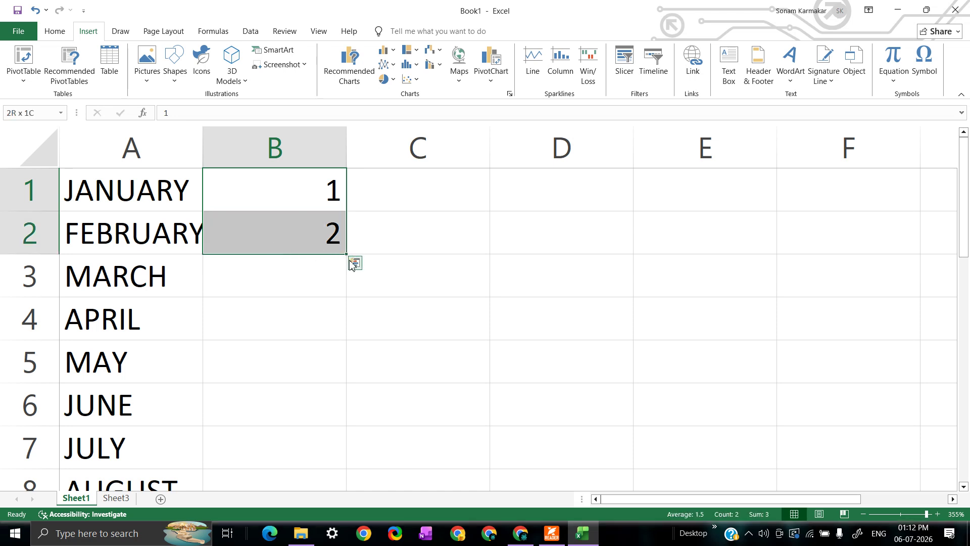
pyautogui.moveTo(347, 255); pyautogui.dragTo(347, 254)
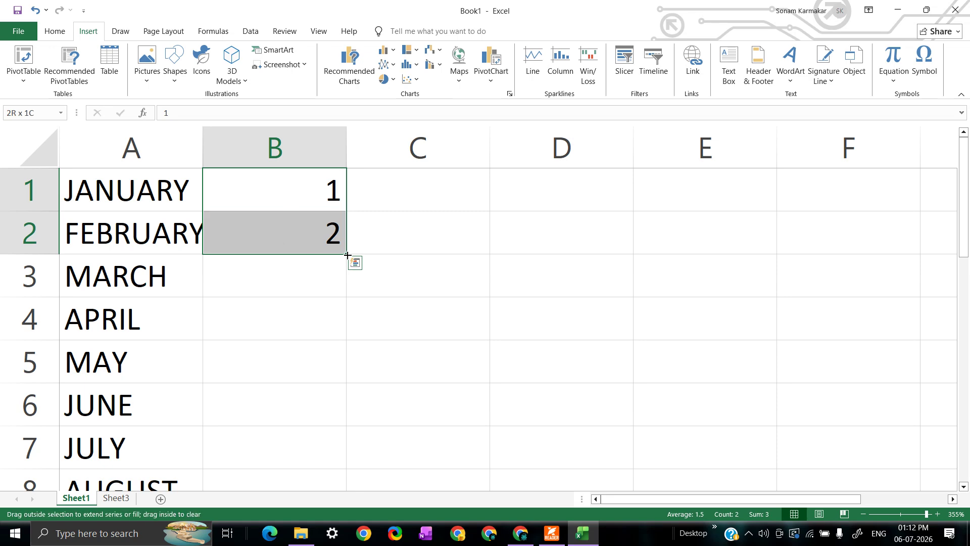
pyautogui.moveTo(347, 255); pyautogui.dragTo(379, 392)
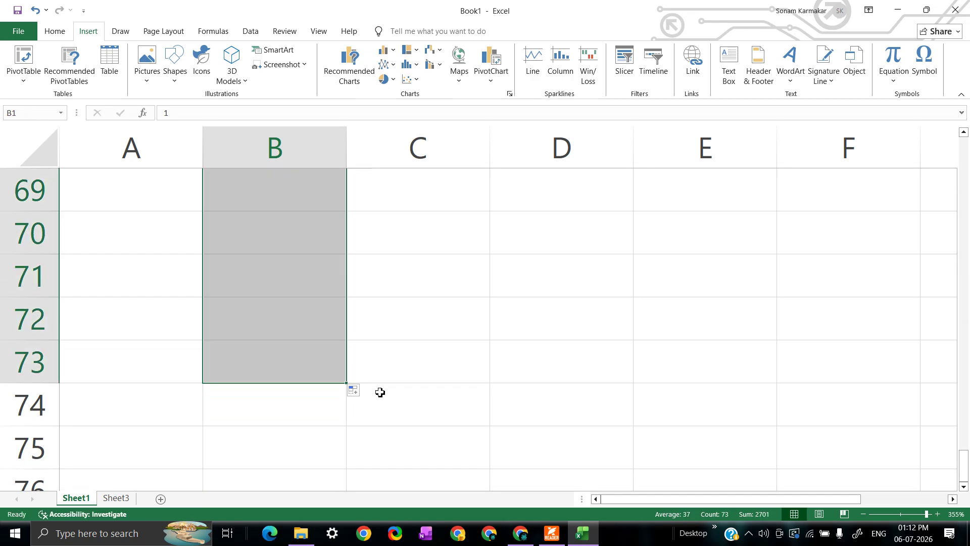
pyautogui.scroll(5, 381, 391)
pyautogui.scroll(18, 380, 391)
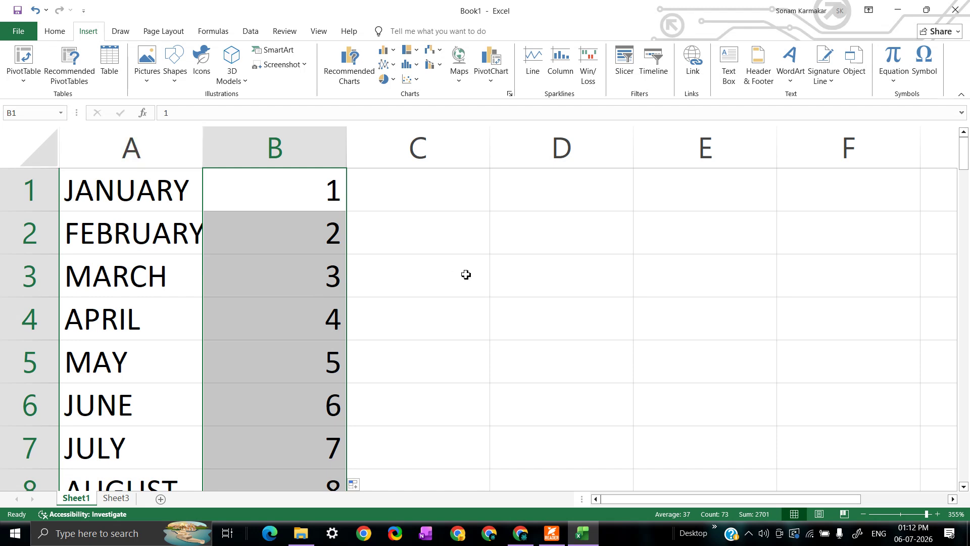
pyautogui.scroll(-6, 433, 259)
pyautogui.scroll(-5, 432, 259)
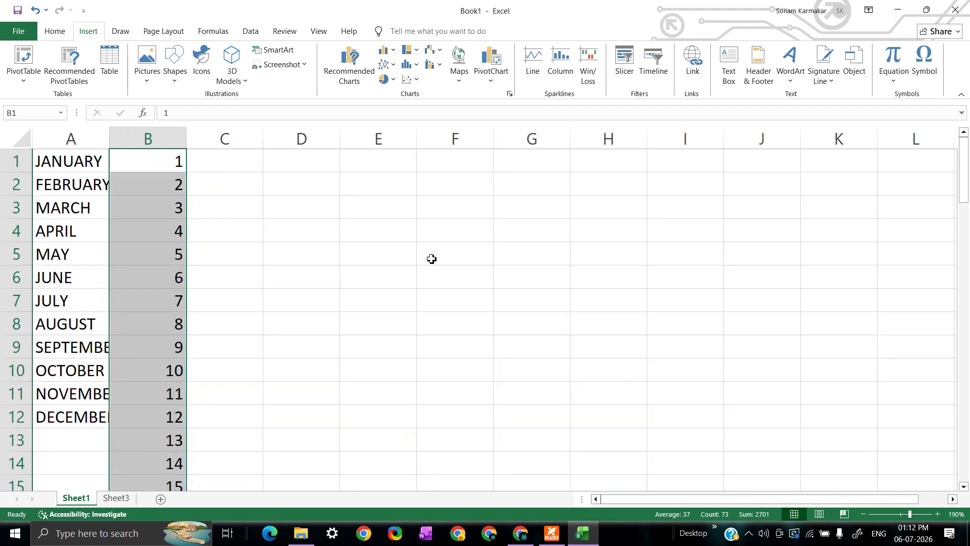
# Undo the number series and the month-name entries until columns A and B of Sheet1 are empty.
pyautogui.scroll(-4, 431, 258)
pyautogui.scroll(4, 424, 247)
pyautogui.click(163, 164)
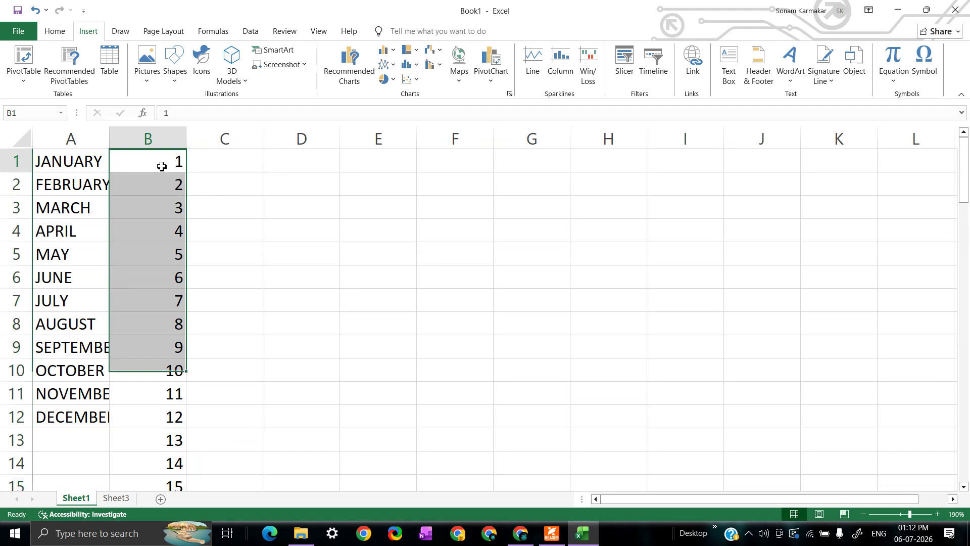
pyautogui.click(34, 11)
pyautogui.scroll(5, 35, 16)
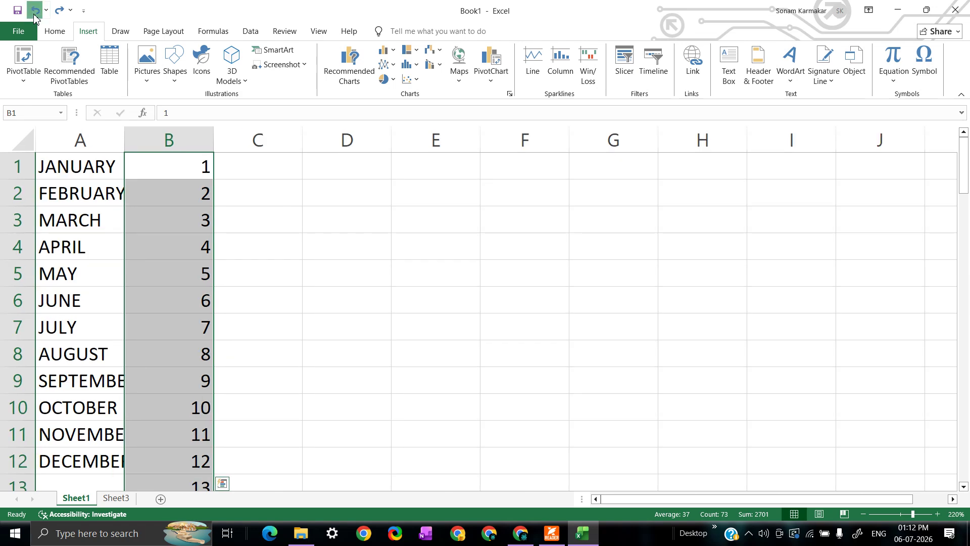
pyautogui.click(34, 12)
pyautogui.scroll(3, 35, 15)
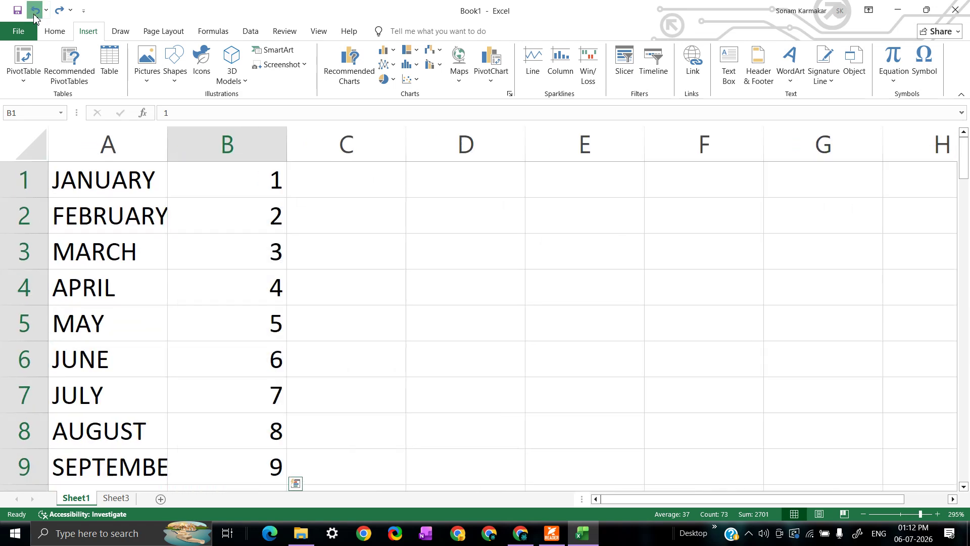
pyautogui.click(34, 11)
pyautogui.click(35, 11)
pyautogui.click(35, 11)
pyautogui.click(34, 11)
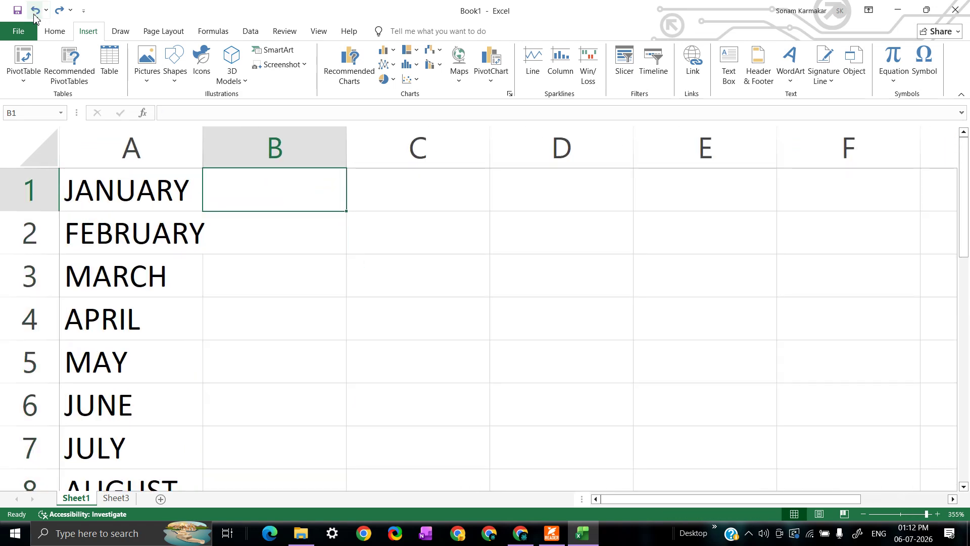
pyautogui.click(35, 11)
pyautogui.click(34, 11)
pyautogui.scroll(-12, 391, 348)
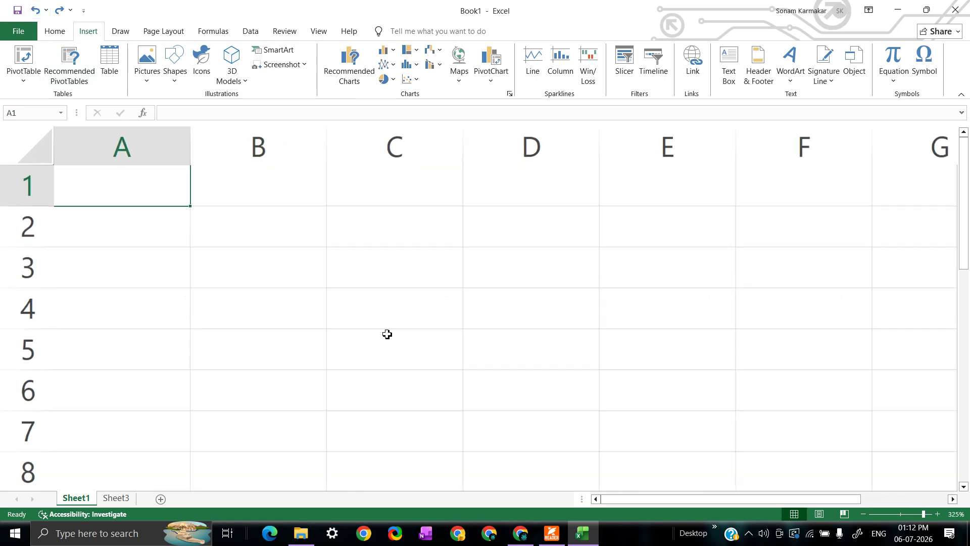
# Switch to the scanned textbook in Foxit PDF Reader and read on to Example 3 about Total Marks on page 163.
pyautogui.click(551, 537)
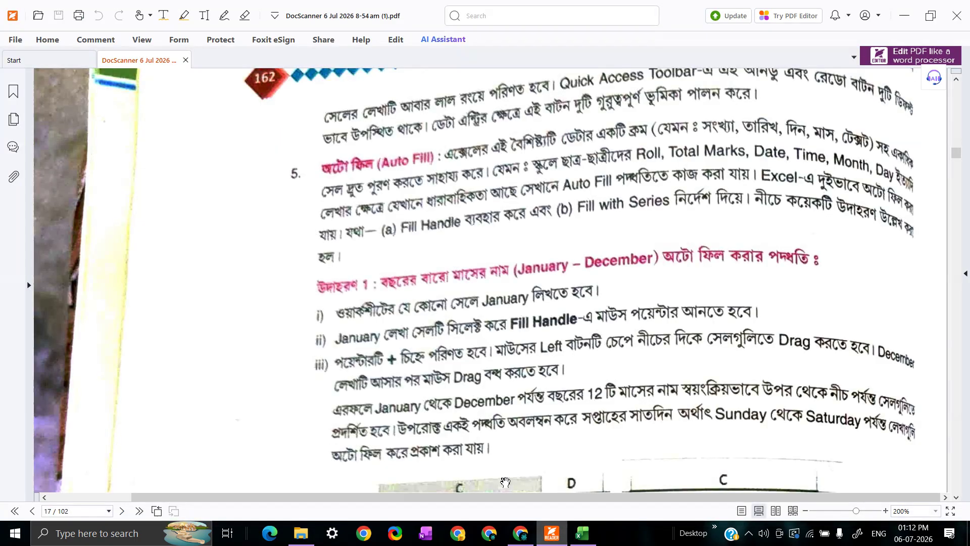
pyautogui.scroll(-8, 539, 414)
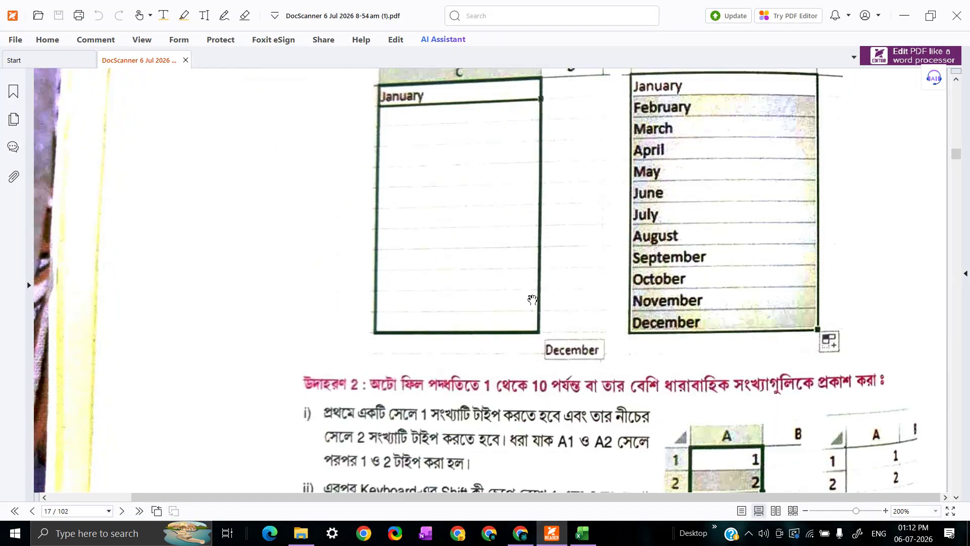
pyautogui.scroll(-3, 530, 300)
pyautogui.scroll(-4, 693, 331)
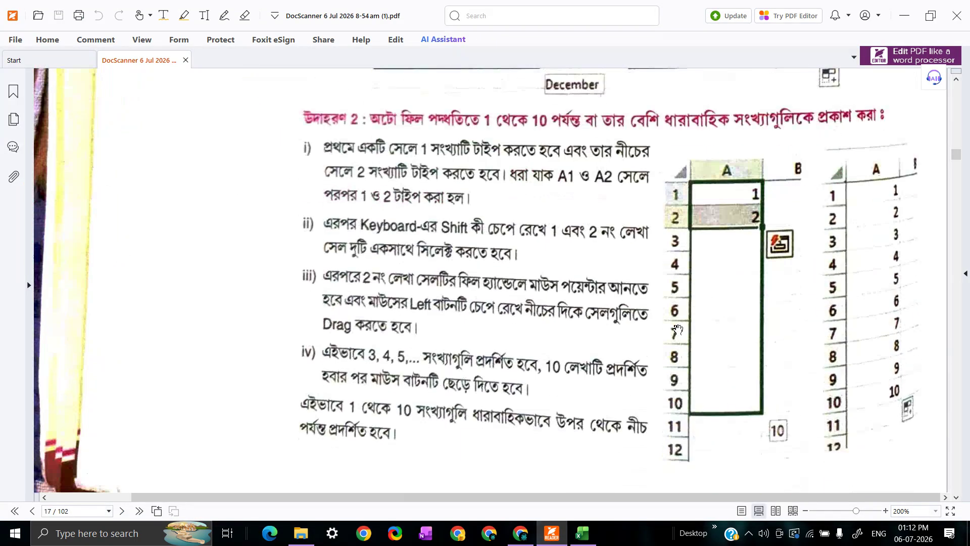
pyautogui.scroll(2, 673, 327)
pyautogui.scroll(-15, 673, 327)
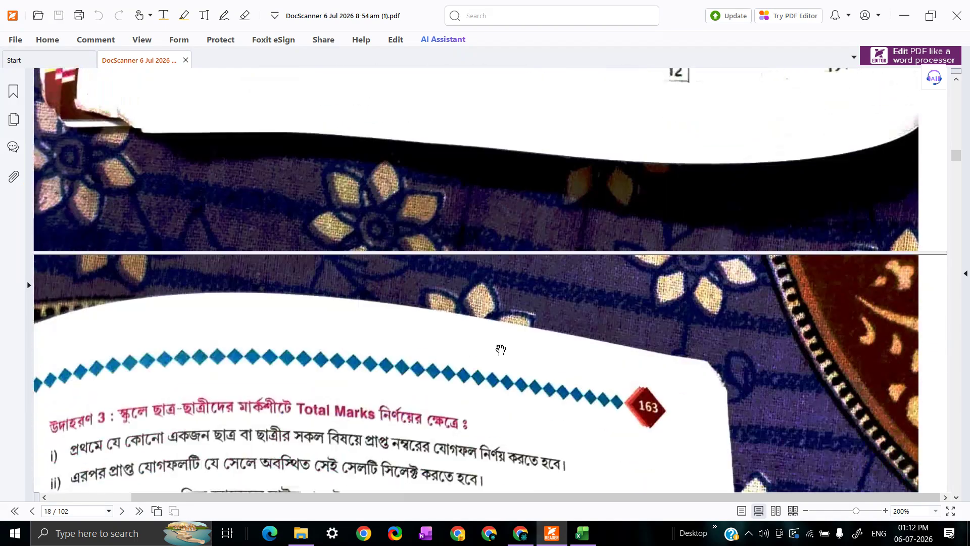
pyautogui.scroll(-1, 495, 353)
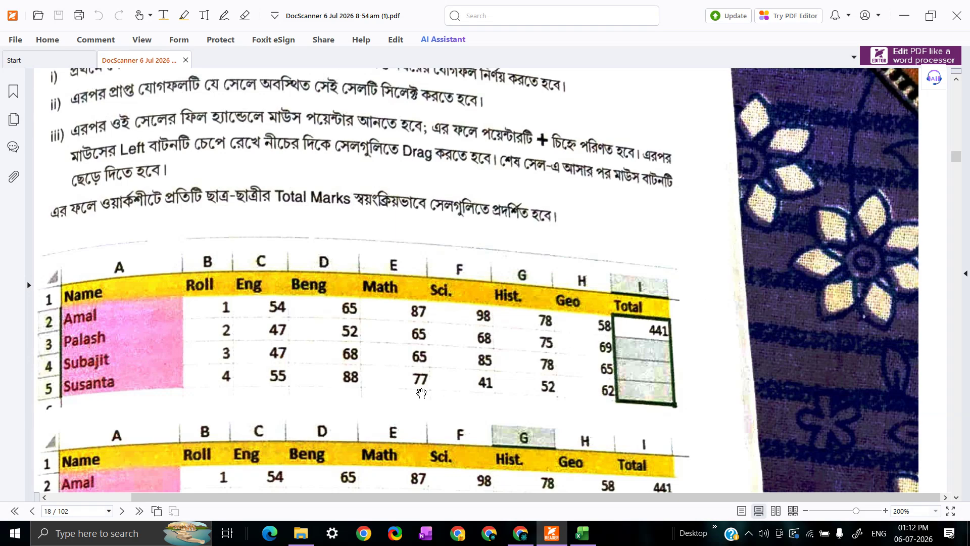
# Switch back to Excel and enter the headings NAME in A1 and ENG in B1.
pyautogui.click(575, 540)
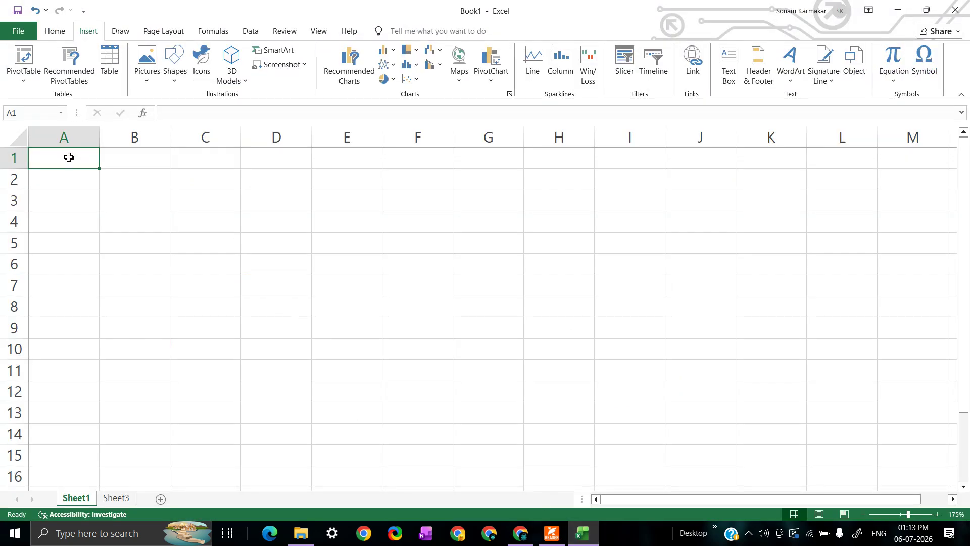
pyautogui.write('NAME')
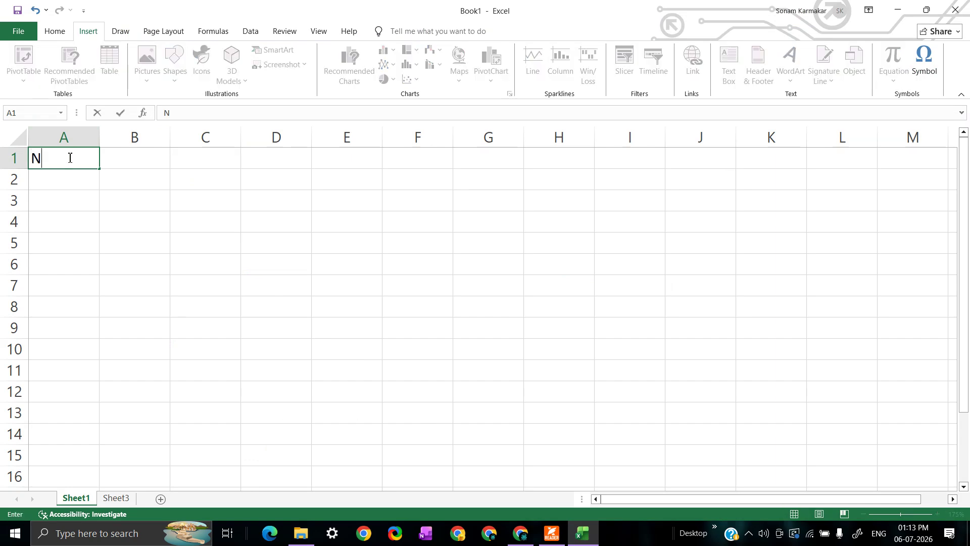
pyautogui.click(138, 159)
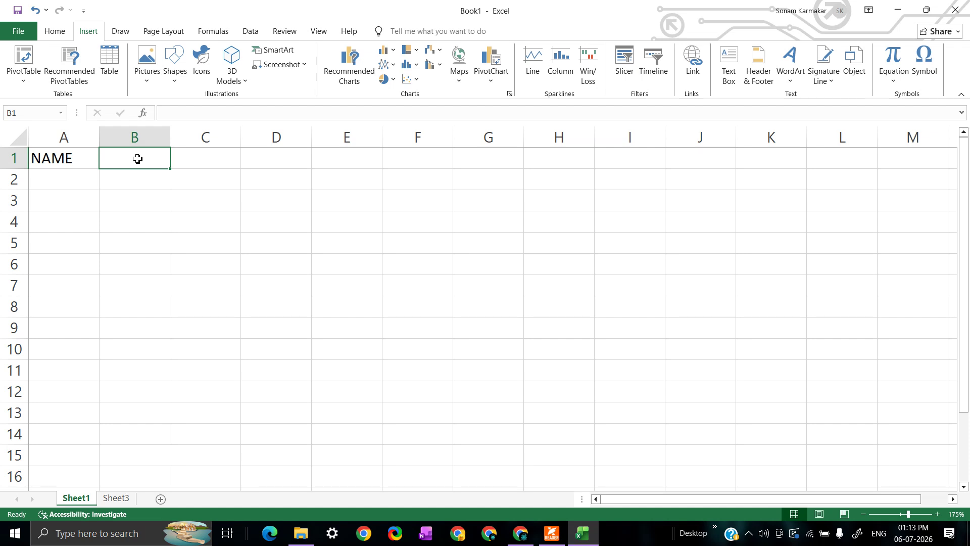
pyautogui.write('ENGLI')
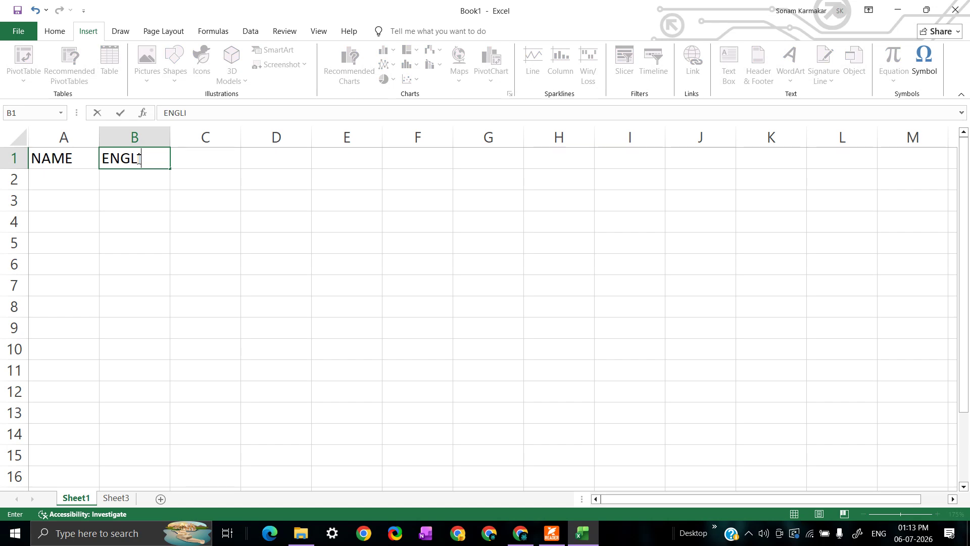
pyautogui.write('SG')
pyautogui.press('BackSpace')
pyautogui.press('BackSpace')
# Enter the subject headings BEN, MATH, PHY and LIFE in cells C1 to F1.
pyautogui.click(217, 152)
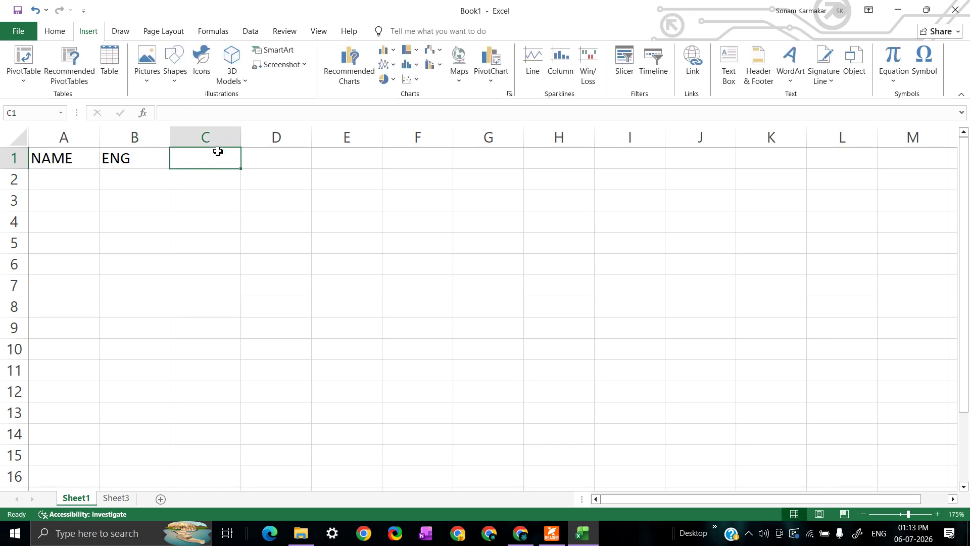
pyautogui.write('BEN')
pyautogui.click(298, 163)
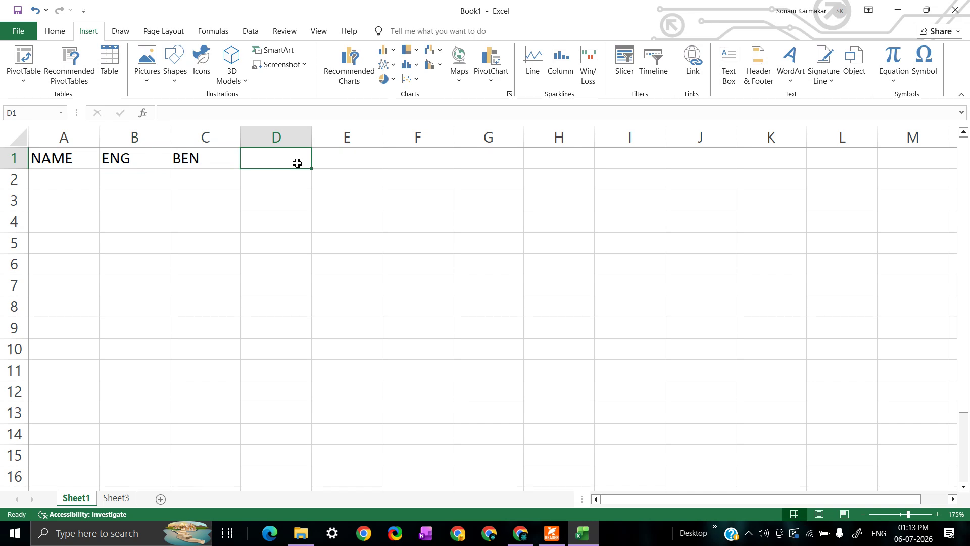
pyautogui.write('MATH')
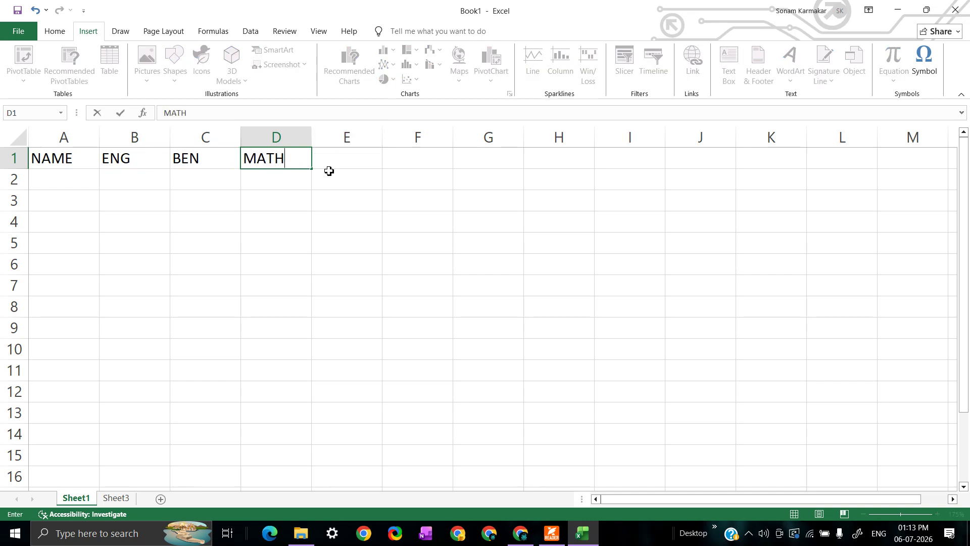
pyautogui.click(333, 165)
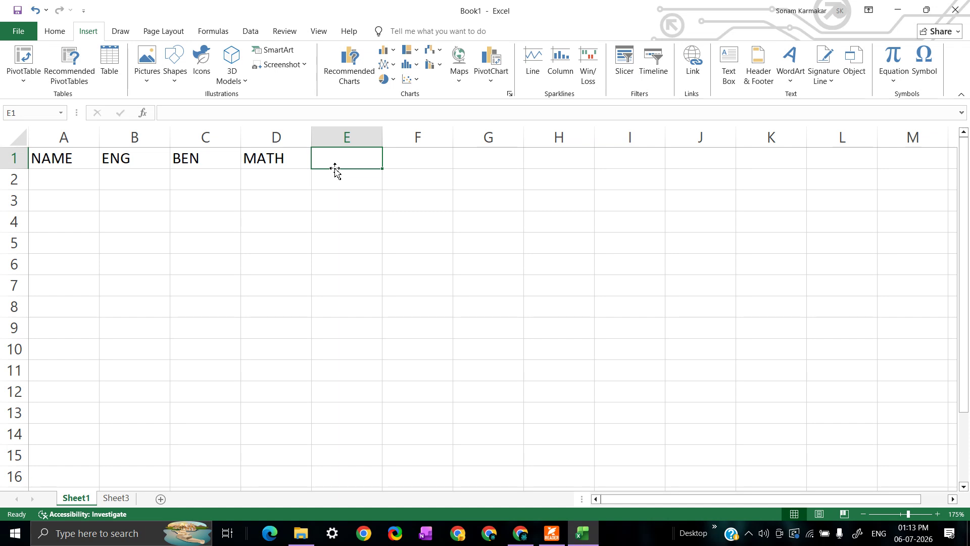
pyautogui.write('PHY')
pyautogui.press('Return')
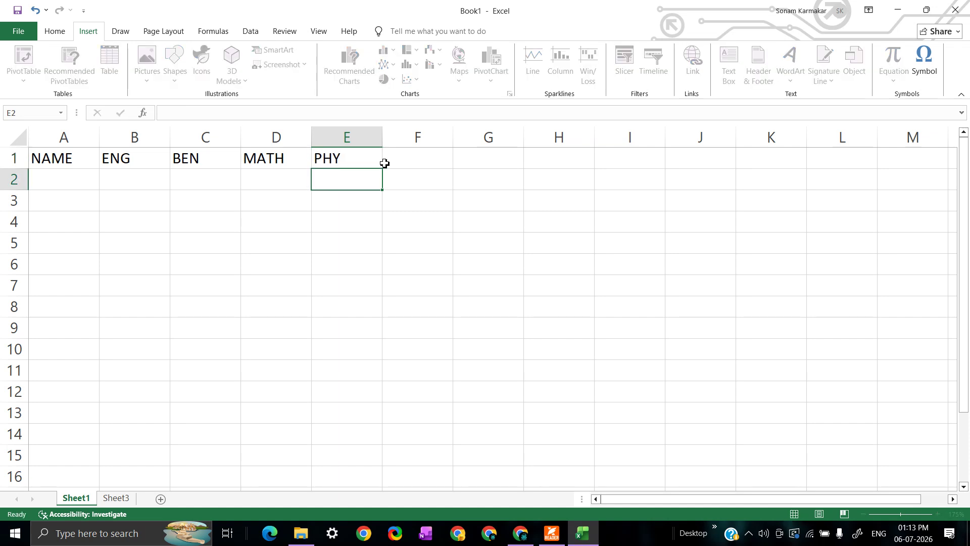
pyautogui.click(396, 154)
pyautogui.write('LIFE')
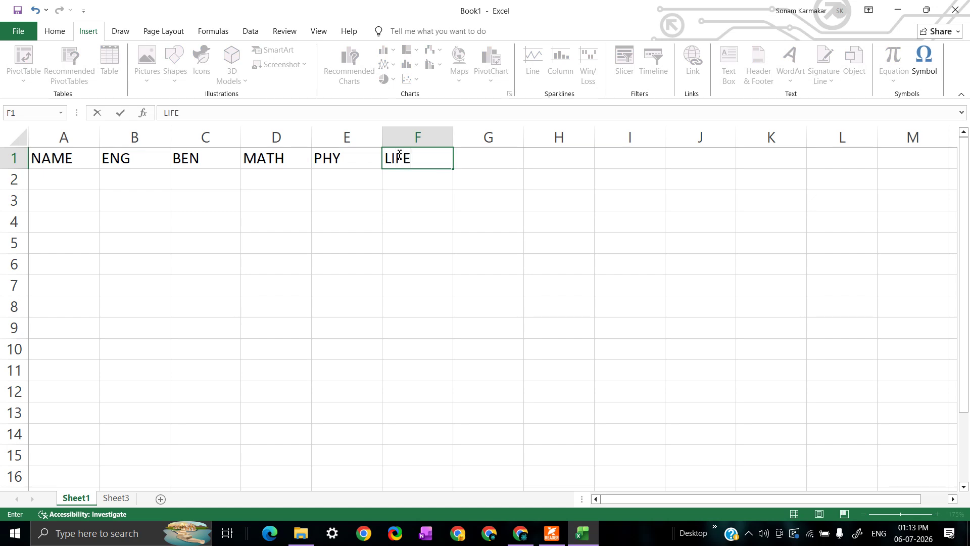
pyautogui.press('Return')
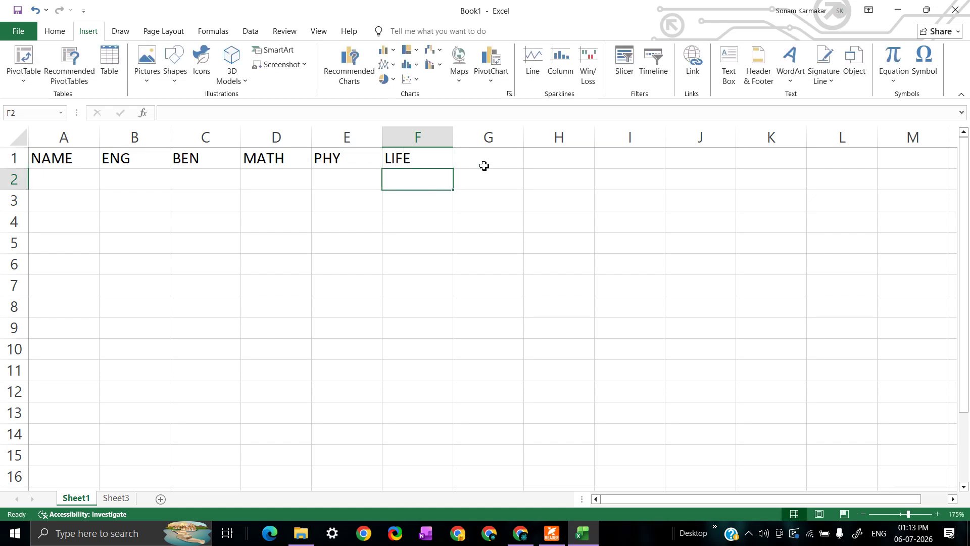
pyautogui.click(490, 162)
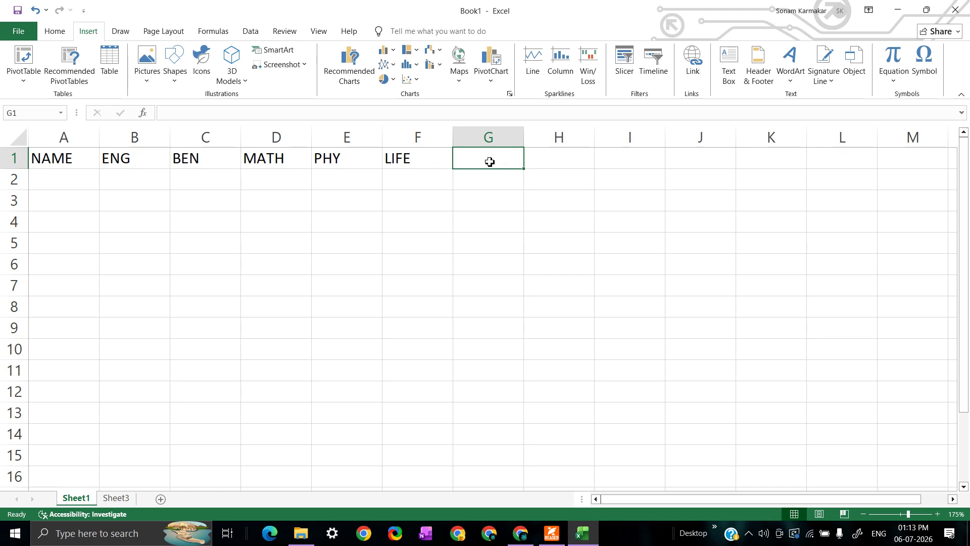
# Extend the heading in E1 to read PHY.SCI.
pyautogui.click(354, 159)
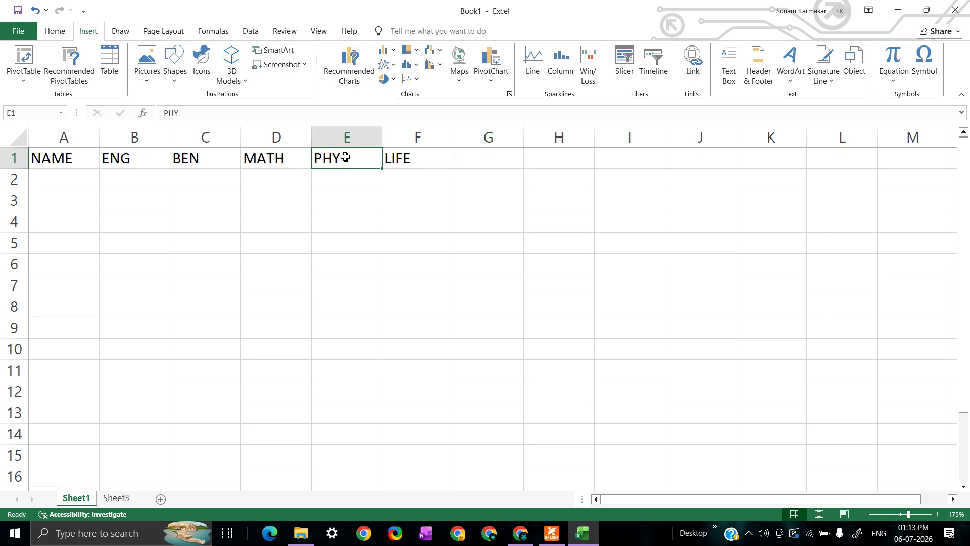
pyautogui.doubleClick(345, 158)
pyautogui.write('>')
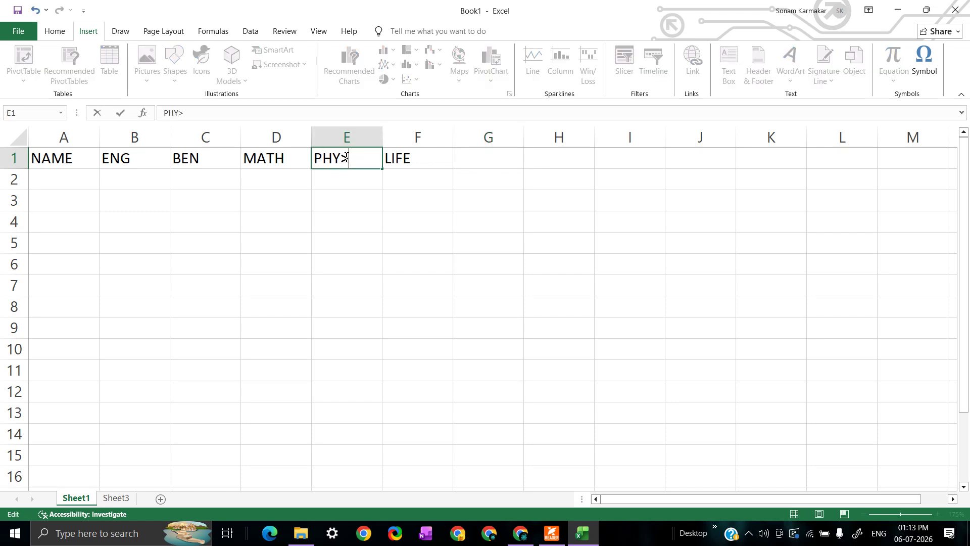
pyautogui.write('SCI')
pyautogui.press('BackSpace')
pyautogui.press('BackSpace')
pyautogui.press('BackSpace')
pyautogui.press('BackSpace')
pyautogui.write('.SC')
# Extend the heading in F1 to read LIFE.SCI.
pyautogui.click(407, 159)
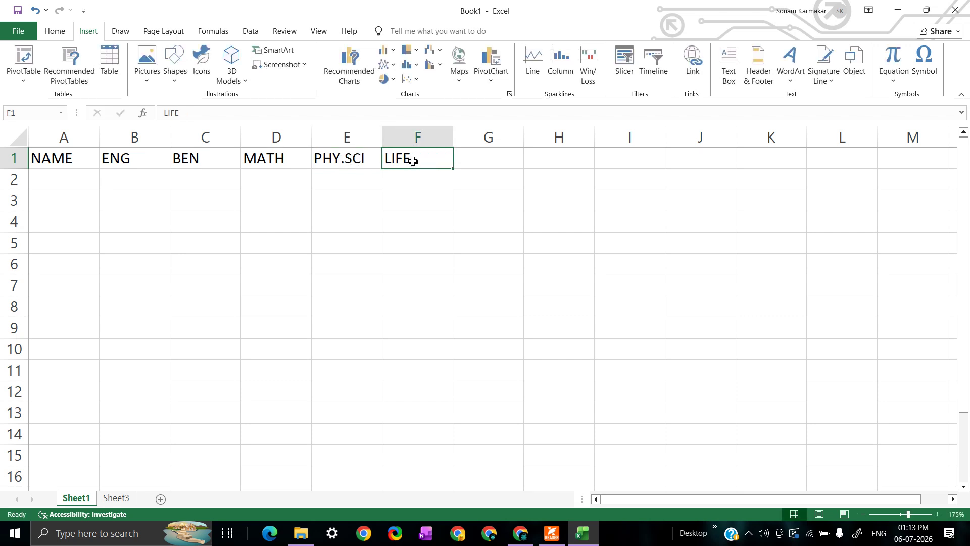
pyautogui.doubleClick(413, 160)
pyautogui.write('.')
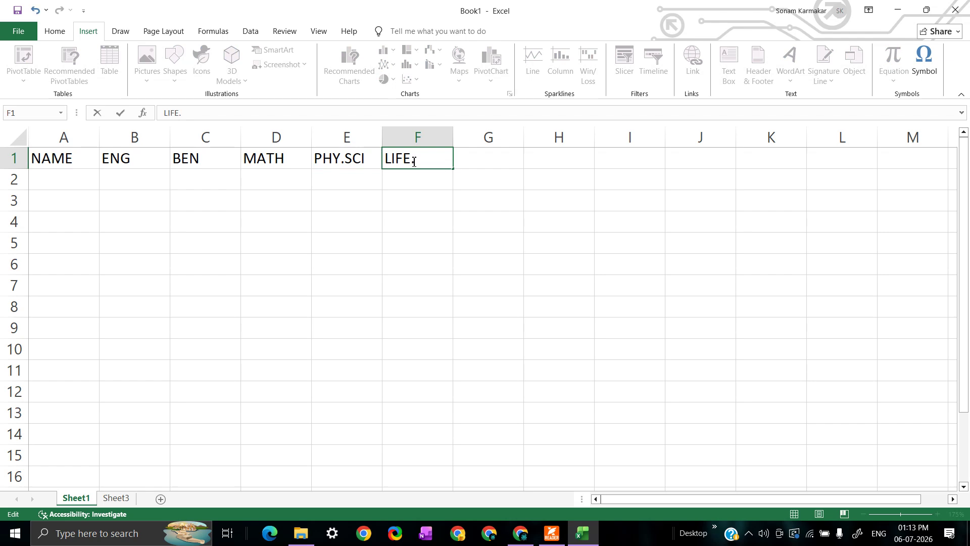
pyautogui.write('SCI')
pyautogui.click(417, 221)
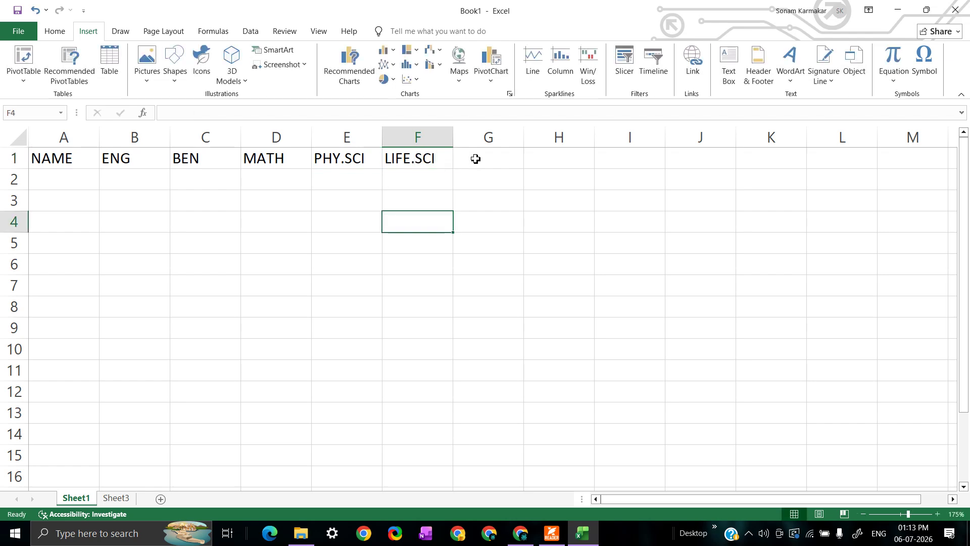
# Enter the headings HIS in G1 and GEO in H1.
pyautogui.click(479, 159)
pyautogui.write('HIS')
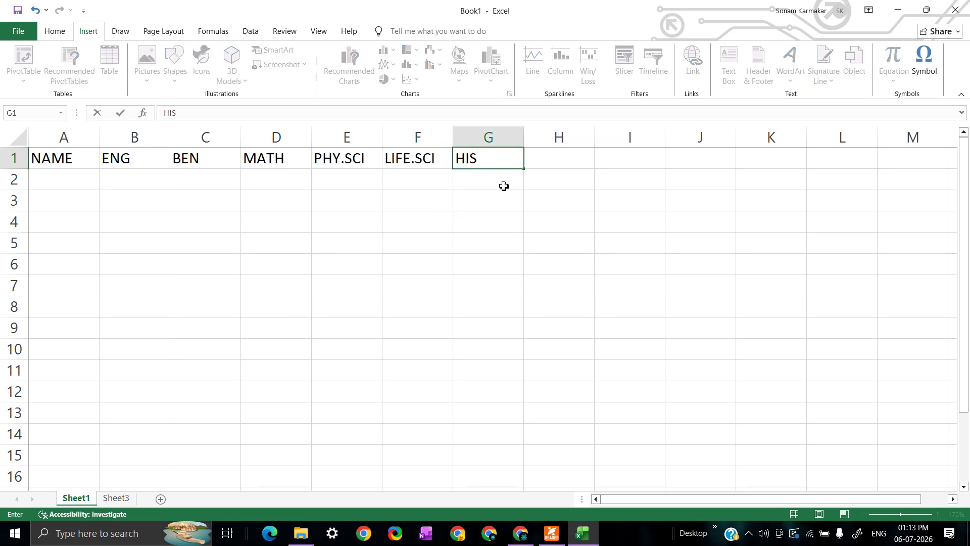
pyautogui.press('Return')
pyautogui.click(548, 153)
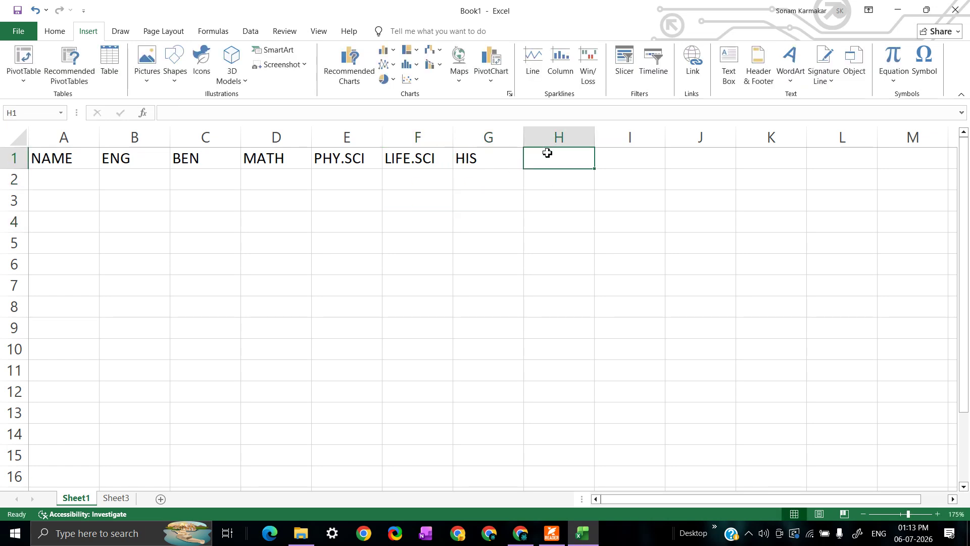
pyautogui.write('GEO')
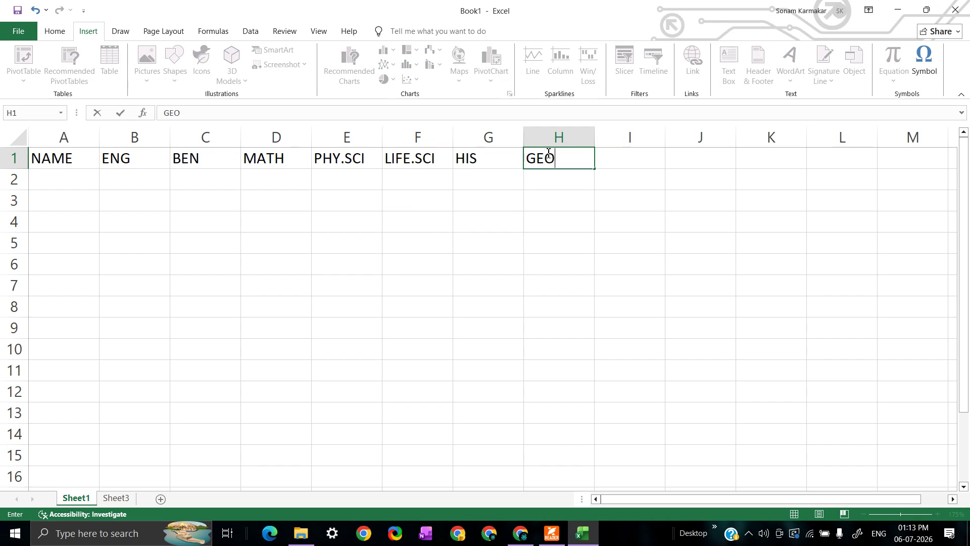
pyautogui.click(650, 203)
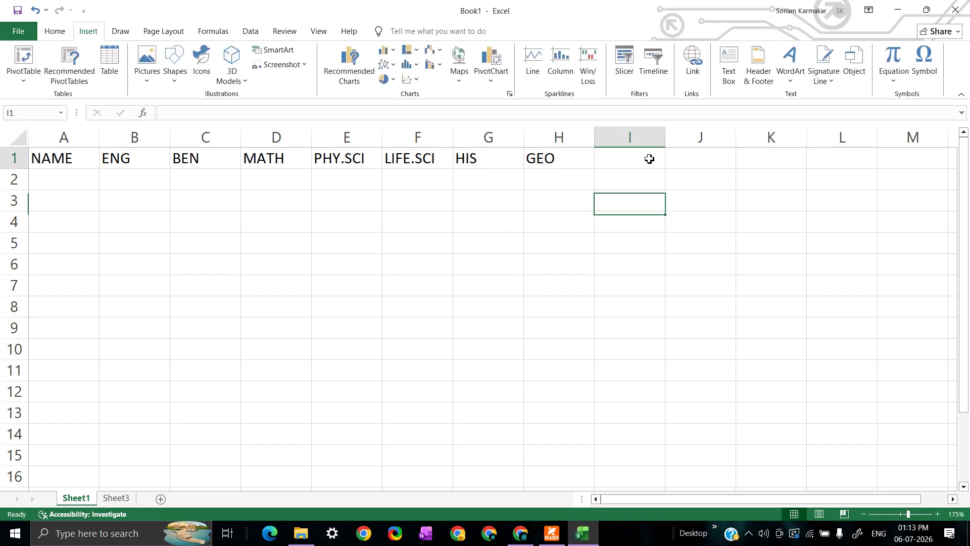
# Enter the headings OPT in I1 and TOTAL in J1.
pyautogui.click(650, 158)
pyautogui.write('OPT')
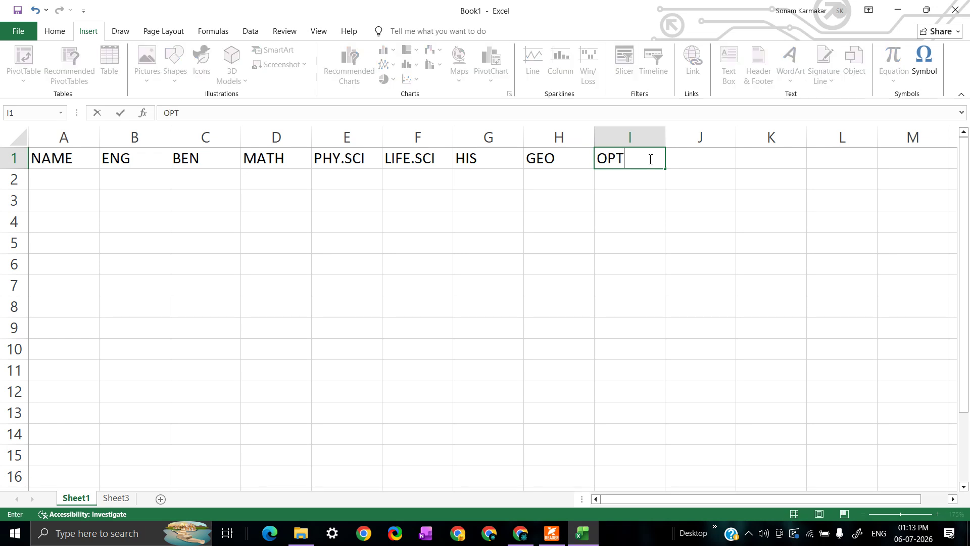
pyautogui.click(641, 212)
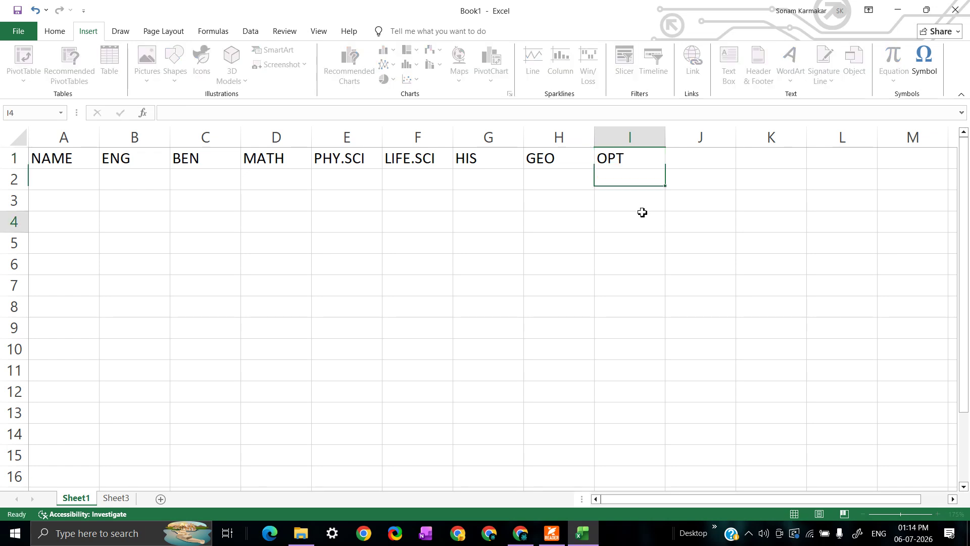
pyautogui.click(687, 164)
pyautogui.write('TOTAL')
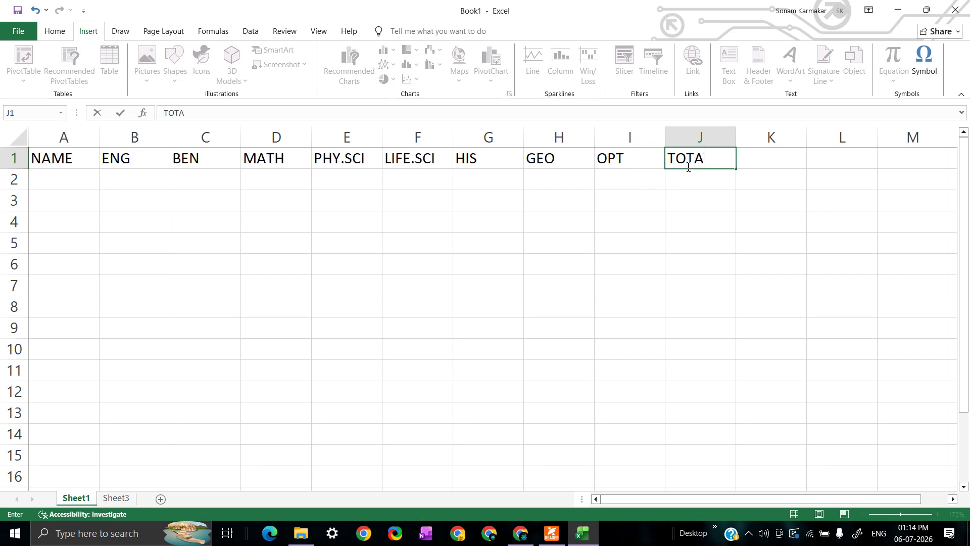
pyautogui.click(682, 222)
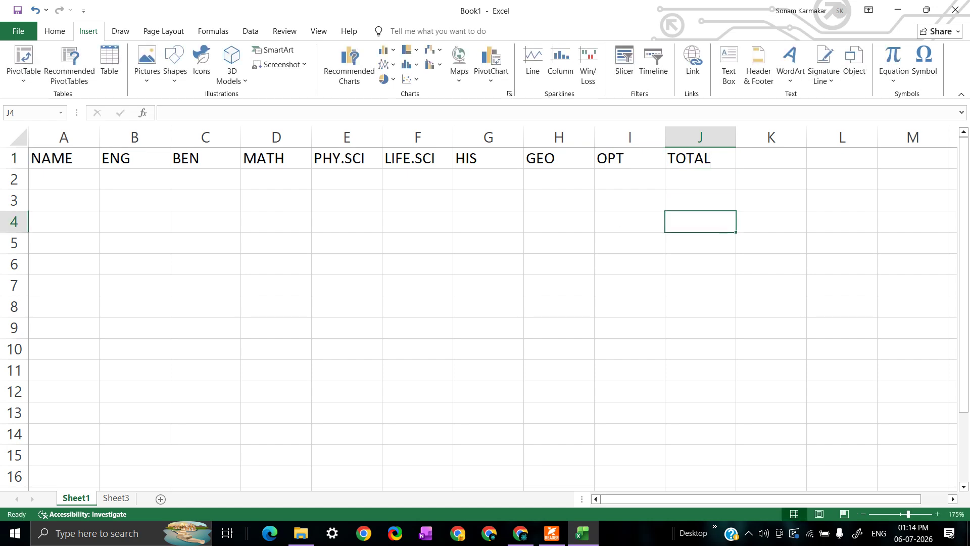
# Enter the first two students' names in A2 and A3 under the NAME heading.
pyautogui.click(83, 185)
pyautogui.write('AMA')
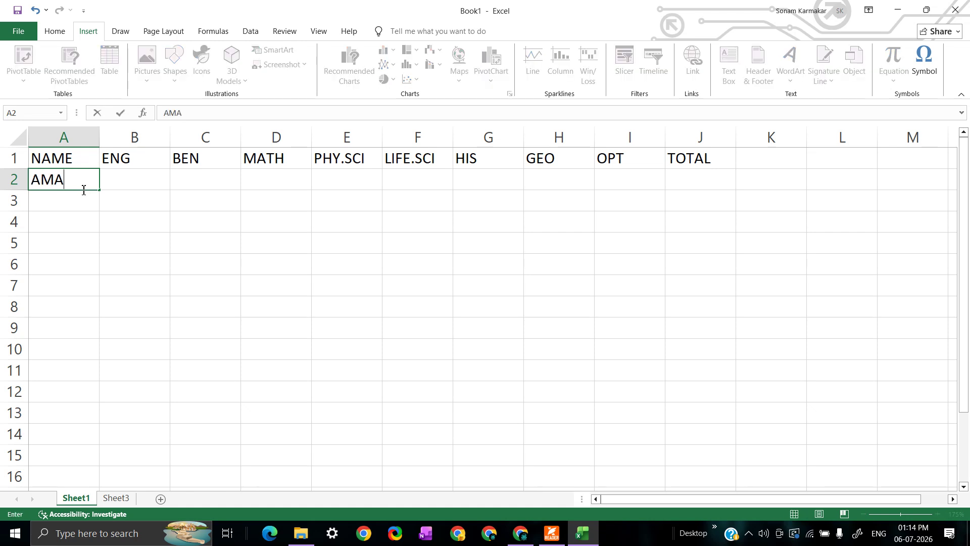
pyautogui.press('BackSpace')
pyautogui.write('AL')
pyautogui.click(78, 199)
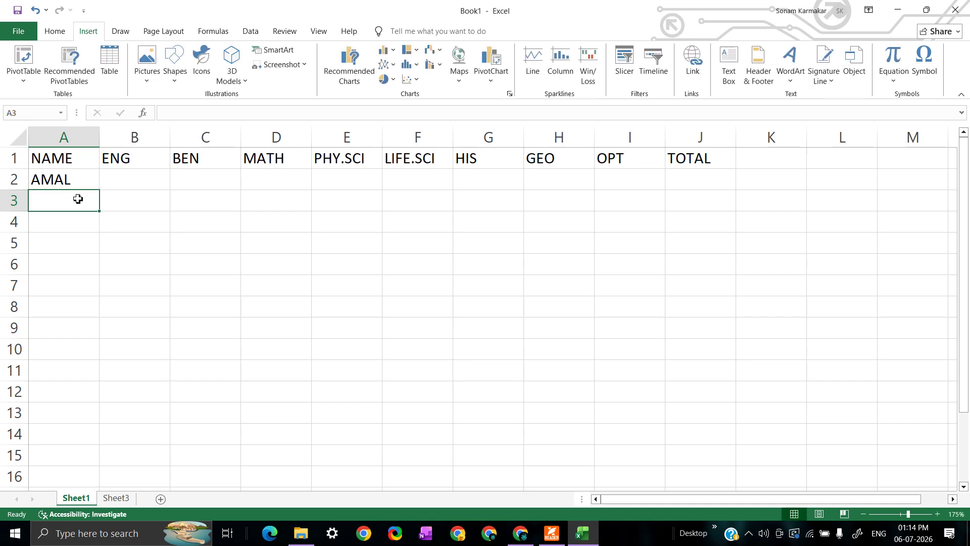
pyautogui.write('P')
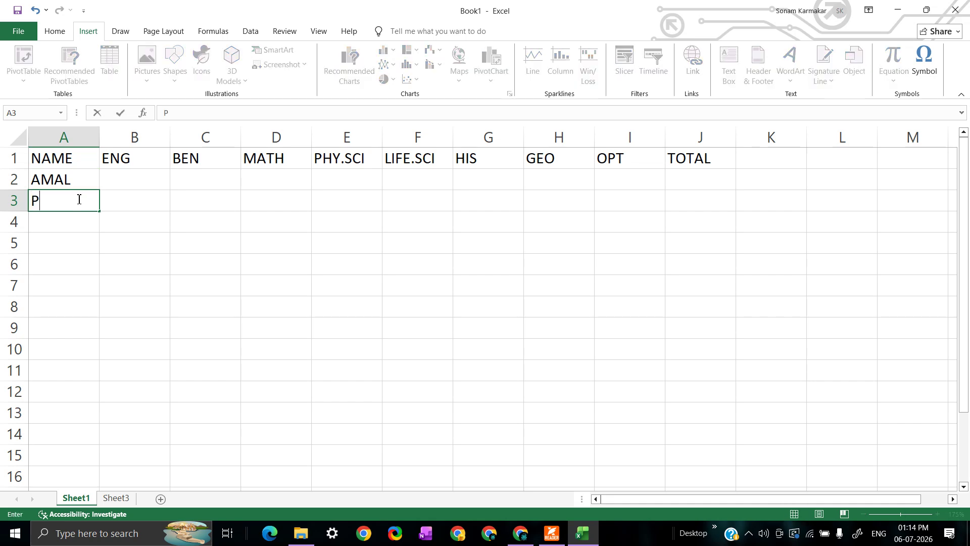
pyautogui.write('RIYA')
# Enter the third and fourth students' names in A4 and A5.
pyautogui.click(63, 220)
pyautogui.write('S')
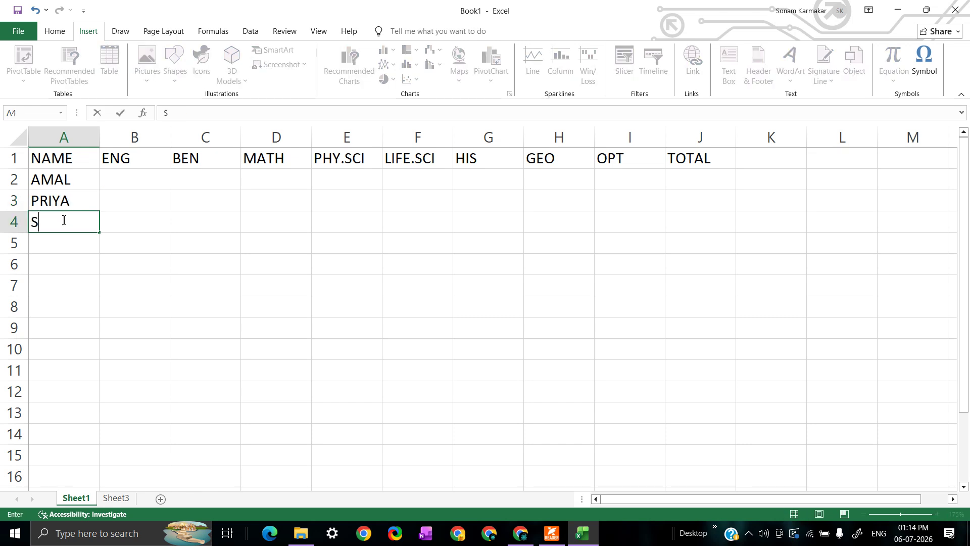
pyautogui.write('URESH')
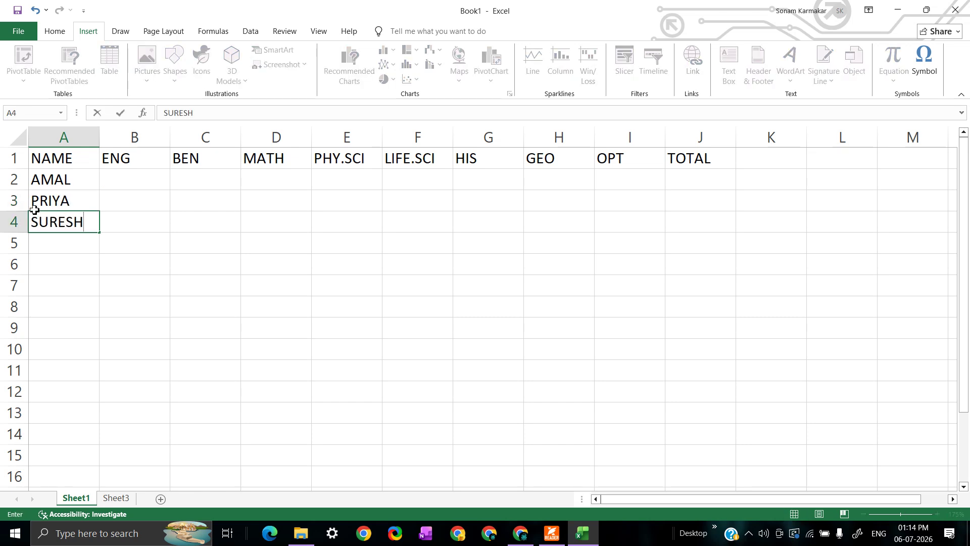
pyautogui.click(64, 241)
pyautogui.write('D')
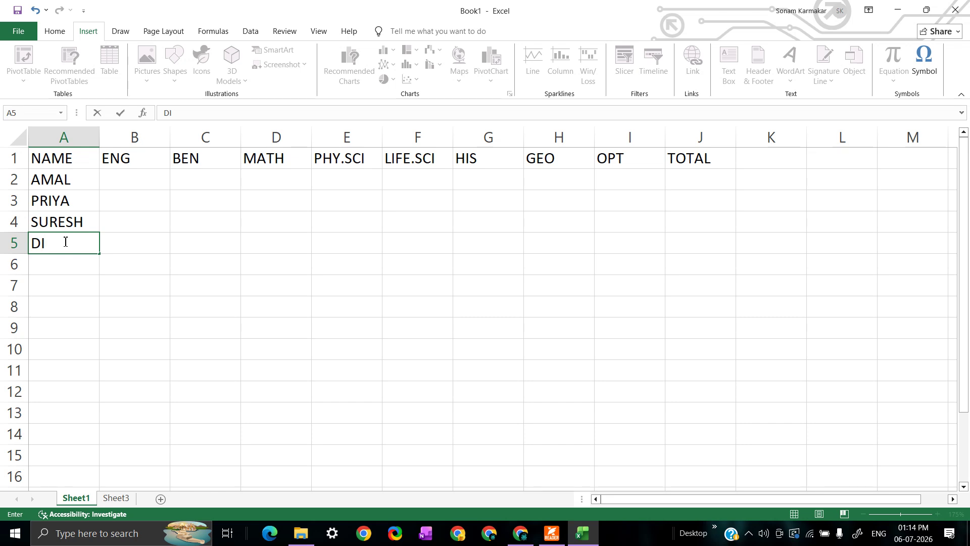
pyautogui.write('IPA')
# Enter the fifth student's name in A6.
pyautogui.click(64, 271)
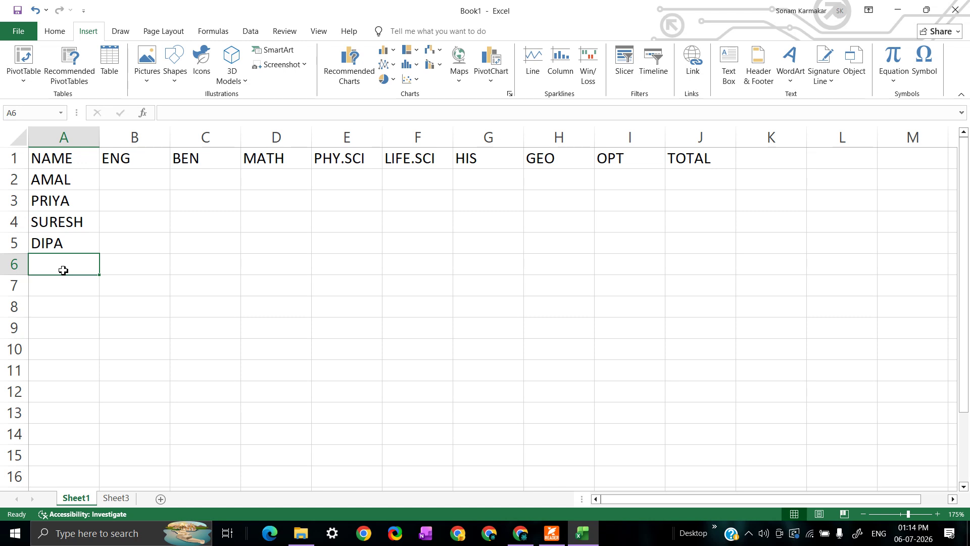
pyautogui.write('SU')
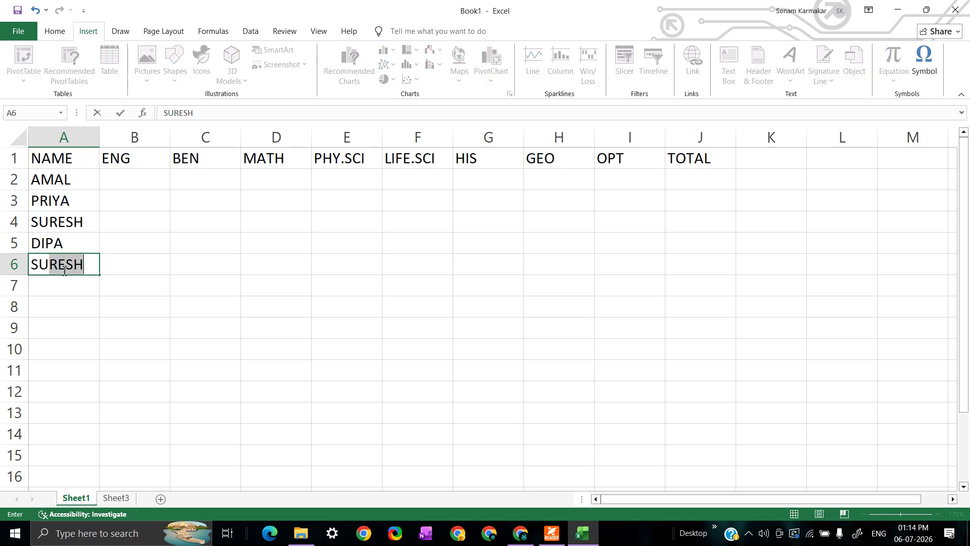
pyautogui.write('MAN')
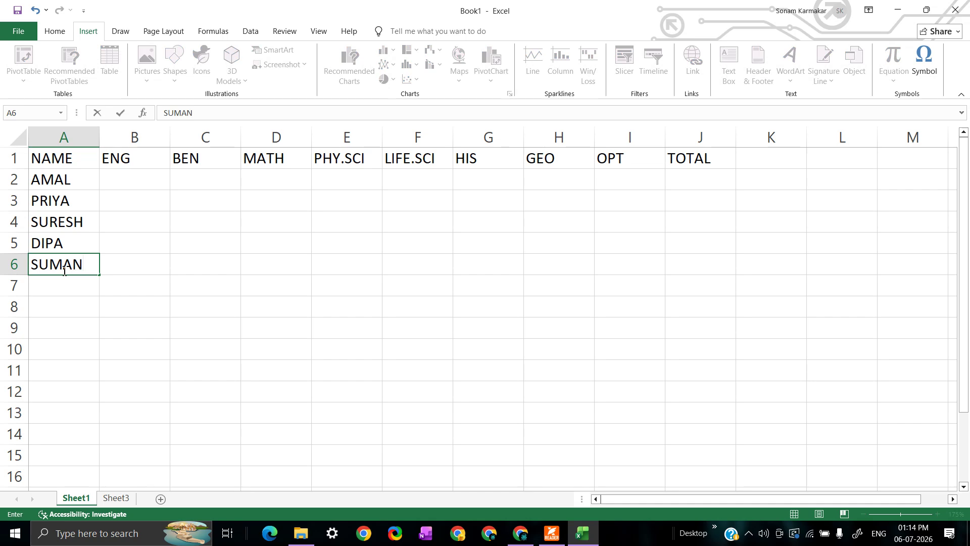
pyautogui.click(87, 303)
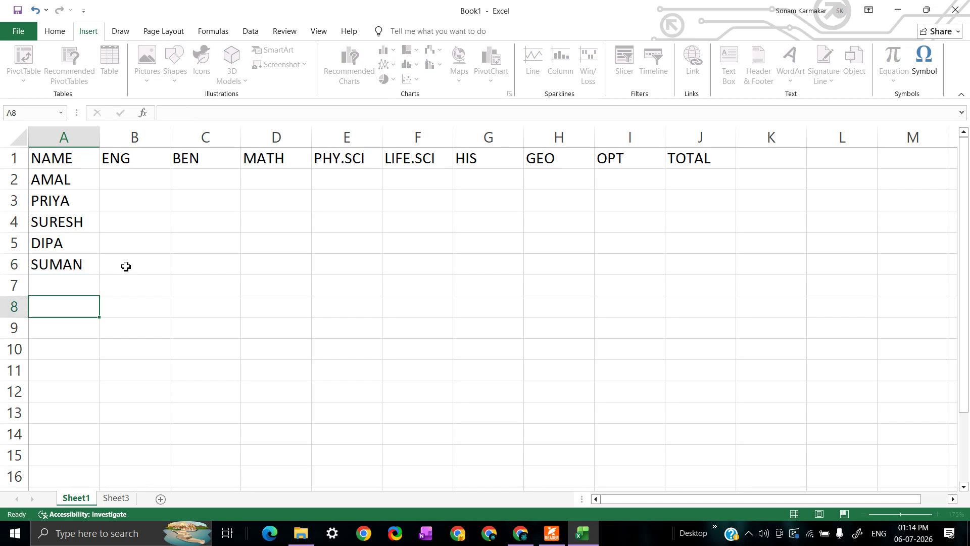
# Try a yellow font colour on the headings in A1:J1, and undo it.
pyautogui.click(140, 186)
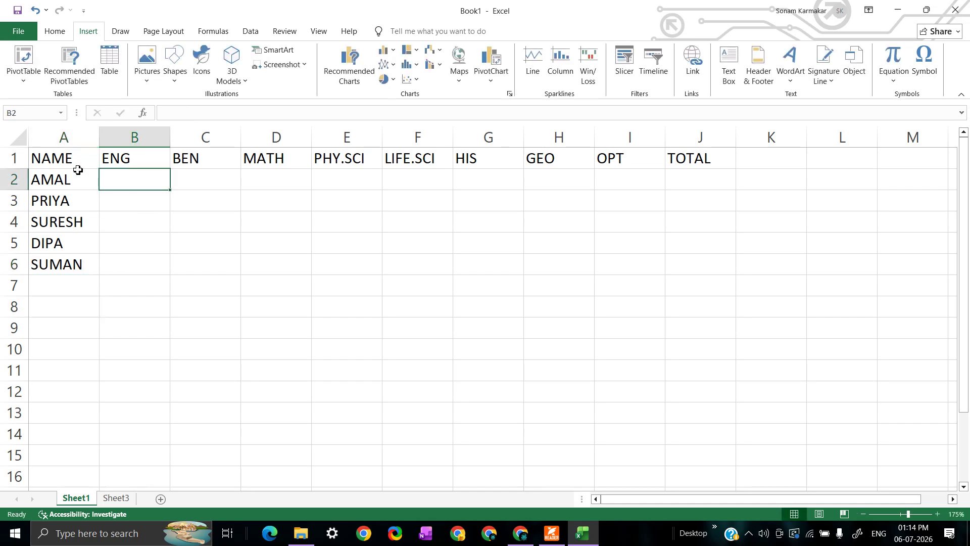
pyautogui.moveTo(51, 160); pyautogui.dragTo(686, 156)
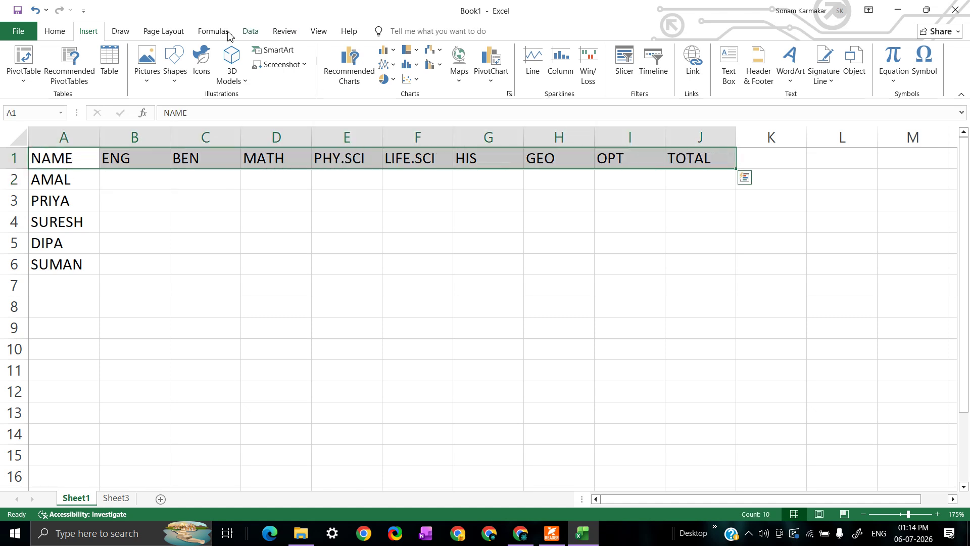
pyautogui.click(55, 31)
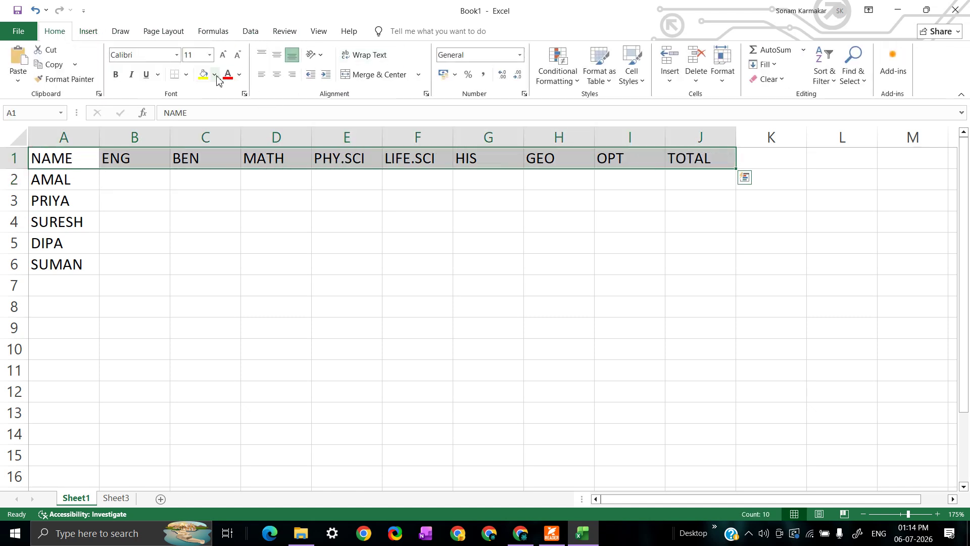
pyautogui.click(240, 75)
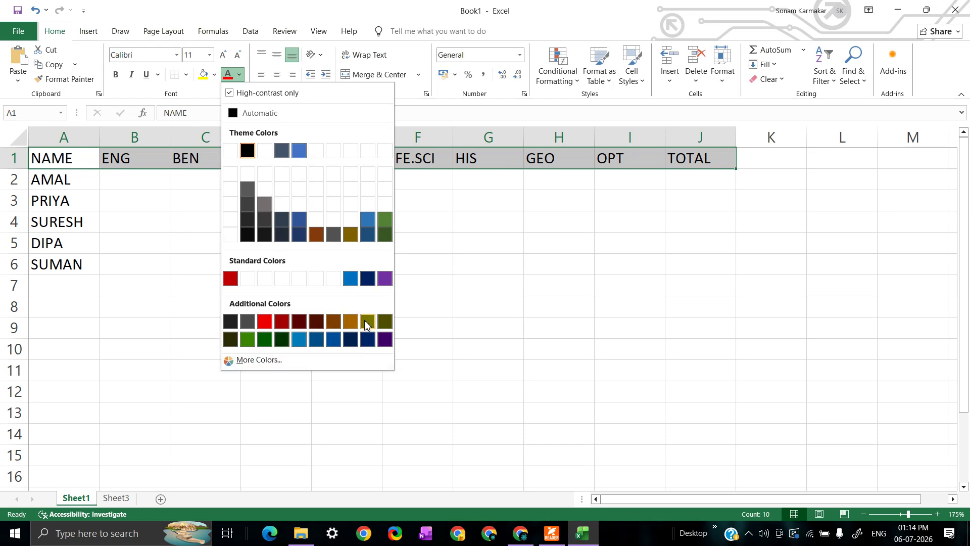
pyautogui.click(253, 359)
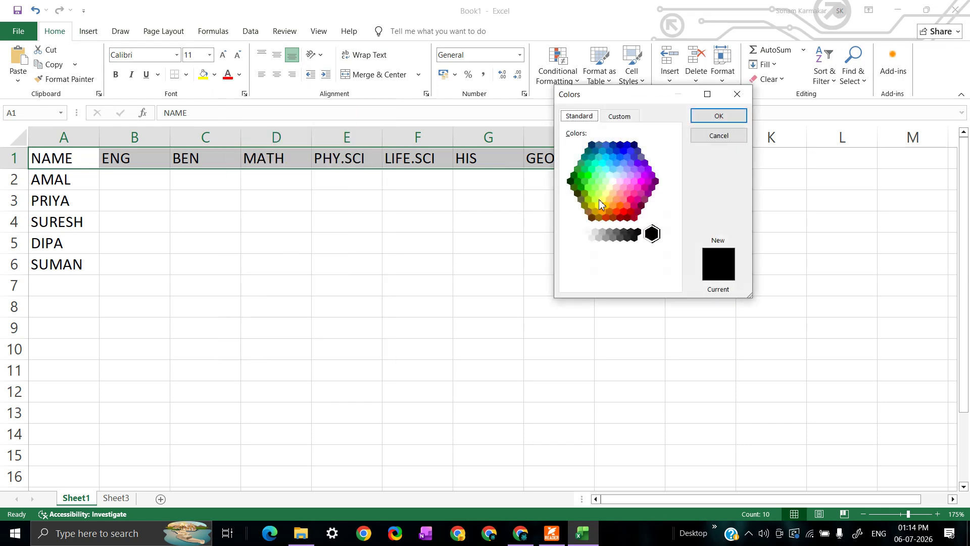
pyautogui.click(600, 208)
pyautogui.click(718, 116)
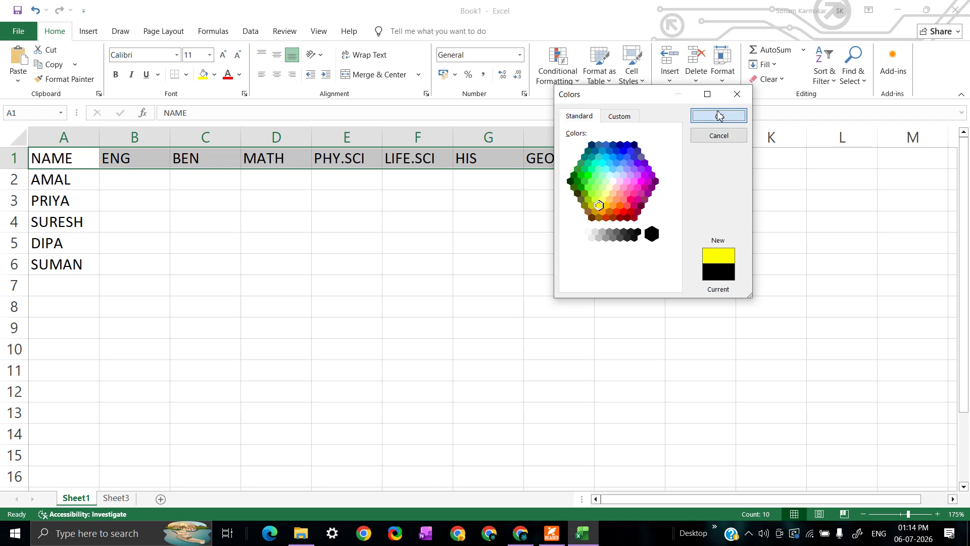
pyautogui.click(298, 263)
pyautogui.click(35, 10)
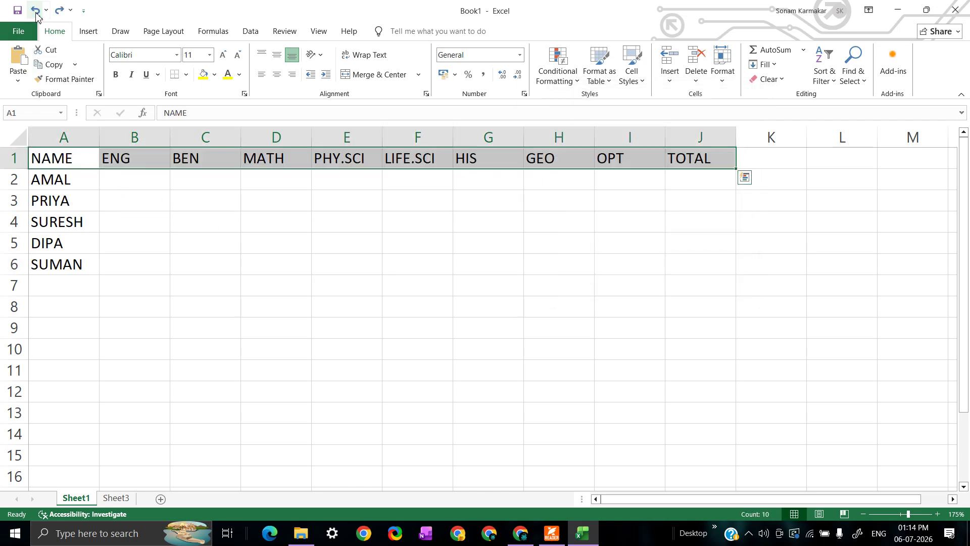
# Fill the heading cells A1:J1 with yellow.
pyautogui.click(214, 74)
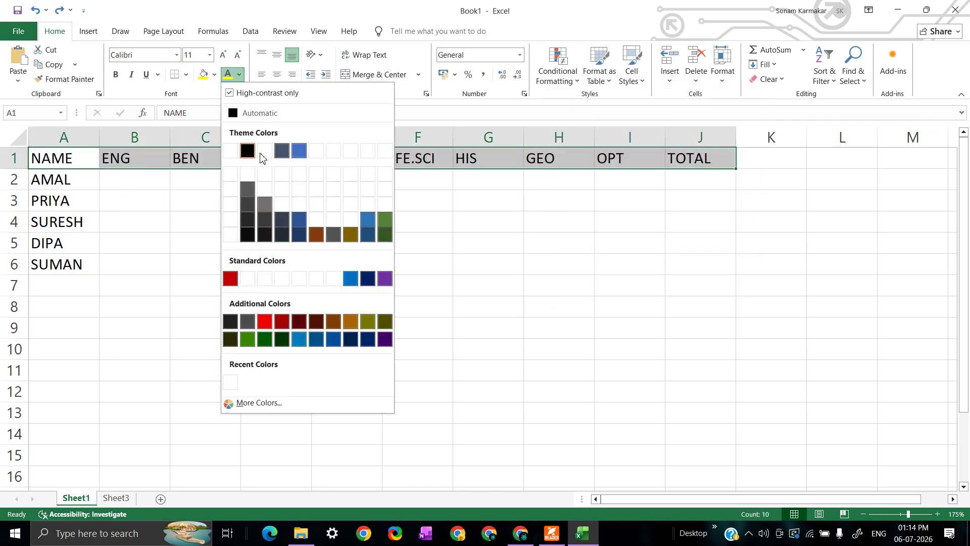
pyautogui.click(211, 75)
pyautogui.click(107, 264)
# Open the fill colour choices for the student names in A2:A6.
pyautogui.moveTo(59, 181); pyautogui.dragTo(82, 275)
pyautogui.click(215, 74)
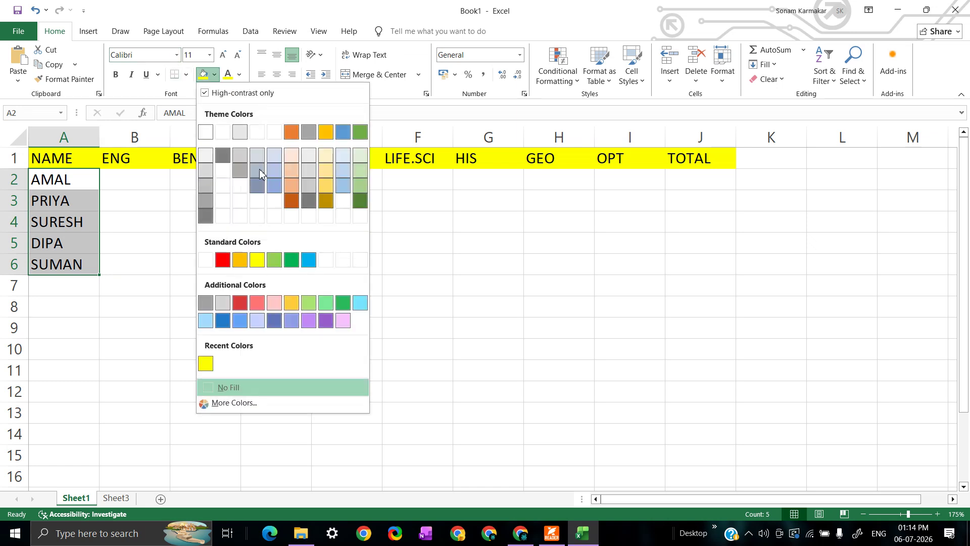